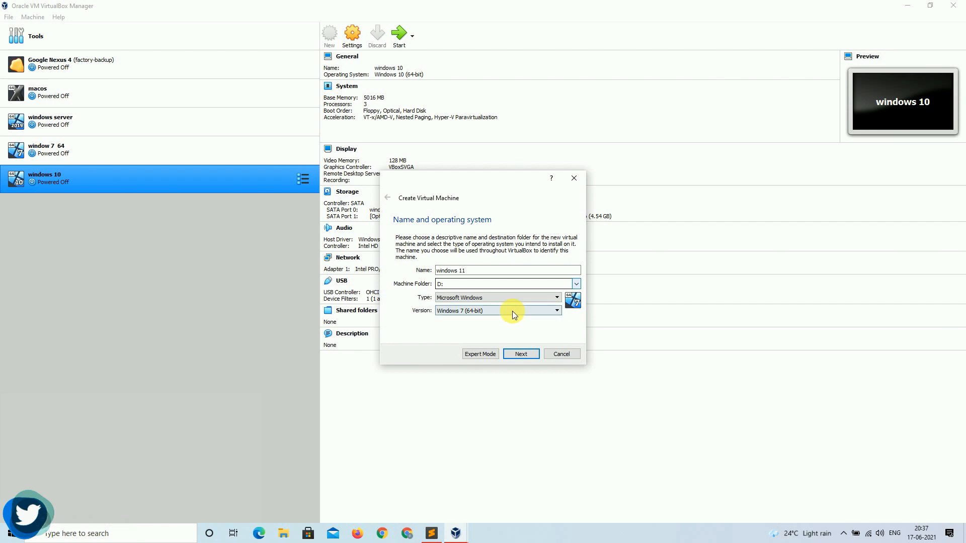
Set the new windows 11 machine's version to Other Windows (64-bit) and its base memory to 2048 MB.
{"action": "scroll", "coordinate": [459, 372], "scroll_direction": "down", "scroll_amount": 5}
{"action": "left_click", "coordinate": [469, 378]}
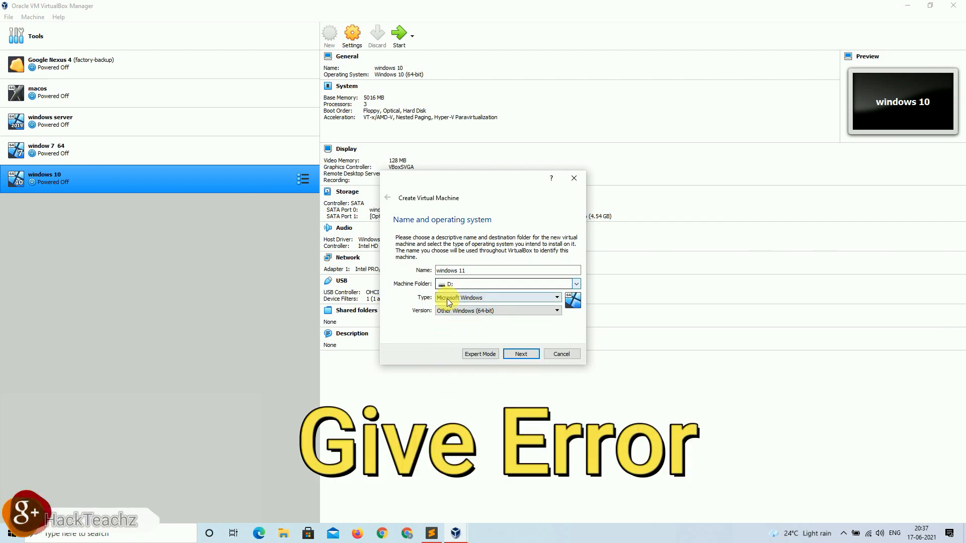
{"action": "left_click", "coordinate": [522, 354]}
{"action": "left_click_drag", "start_coordinate": [404, 271], "coordinate": [432, 270]}
{"action": "left_click", "coordinate": [526, 358]}
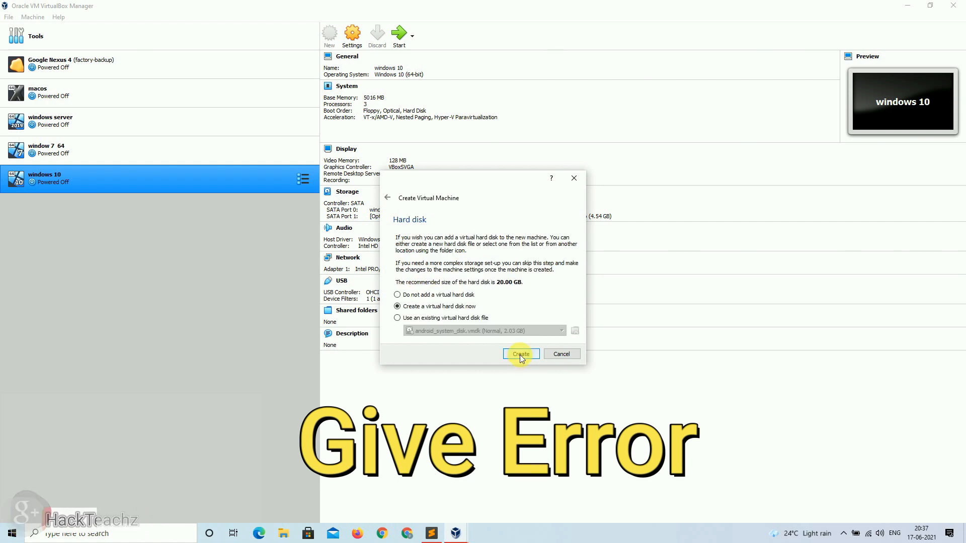
Create the machine with a new 20.00 GB virtual hard disk stored as D:\windows 11\windows 11.vdi.
{"action": "left_click", "coordinate": [521, 354]}
{"action": "left_click", "coordinate": [522, 371]}
{"action": "left_click", "coordinate": [523, 371]}
{"action": "left_click", "coordinate": [525, 371]}
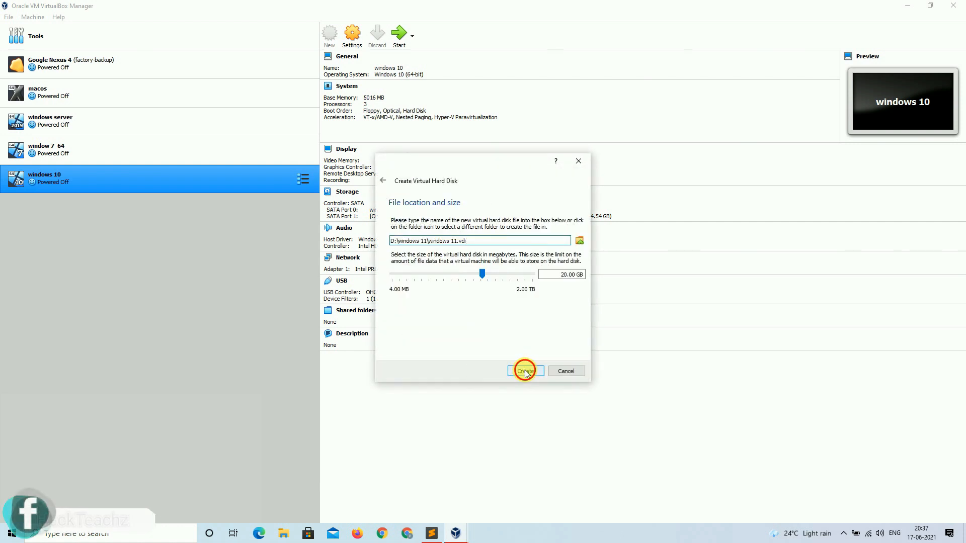
Switch to Sublime Text and add the note lines "now select iso file of windows 11" and "and start", separated by a blank line.
{"action": "left_click", "coordinate": [432, 534]}
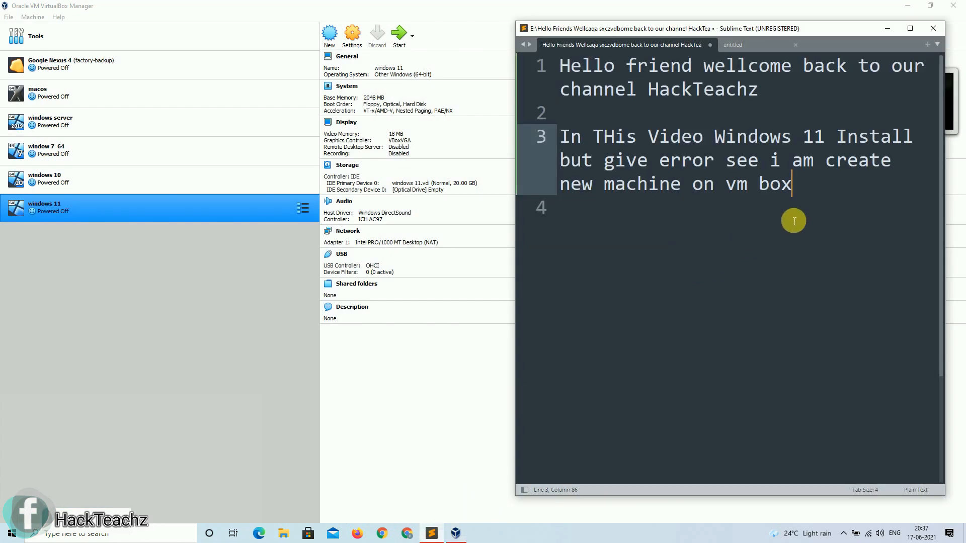
{"action": "key", "text": "Return"}
{"action": "key", "text": "Return"}
{"action": "type", "text": "now select iso"}
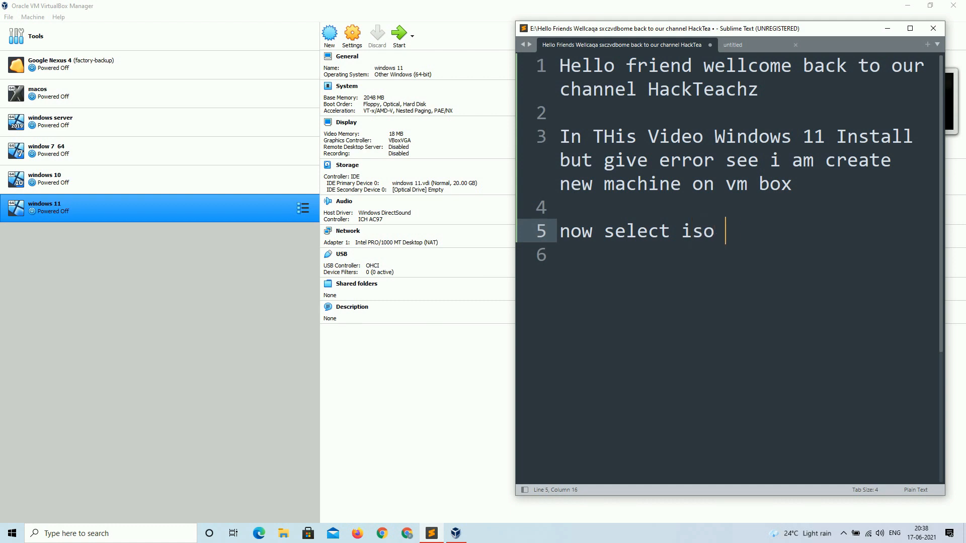
{"action": "type", "text": " file of windows 11"}
{"action": "key", "text": "Return"}
{"action": "key", "text": "Return"}
{"action": "type", "text": "and start"}
In the windows 11 machine's storage settings, load 21996.1.210529-1541.co_release_CLIENT_CONSUMER_x64FRE_en-us.iso into the optical drive and save the settings.
{"action": "left_click", "coordinate": [352, 33]}
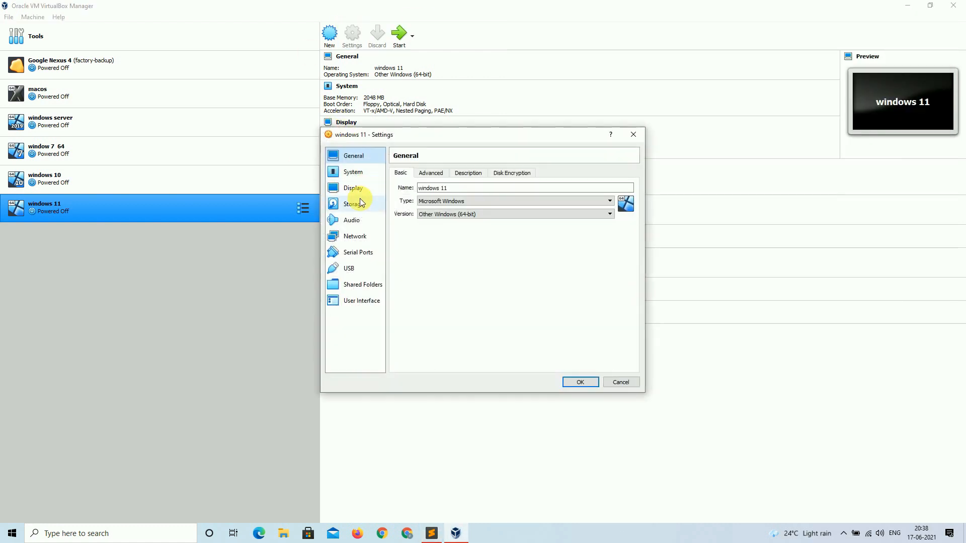
{"action": "left_click", "coordinate": [360, 203]}
{"action": "left_click", "coordinate": [420, 207]}
{"action": "left_click", "coordinate": [635, 182]}
{"action": "left_click", "coordinate": [652, 207]}
{"action": "left_click", "coordinate": [449, 215]}
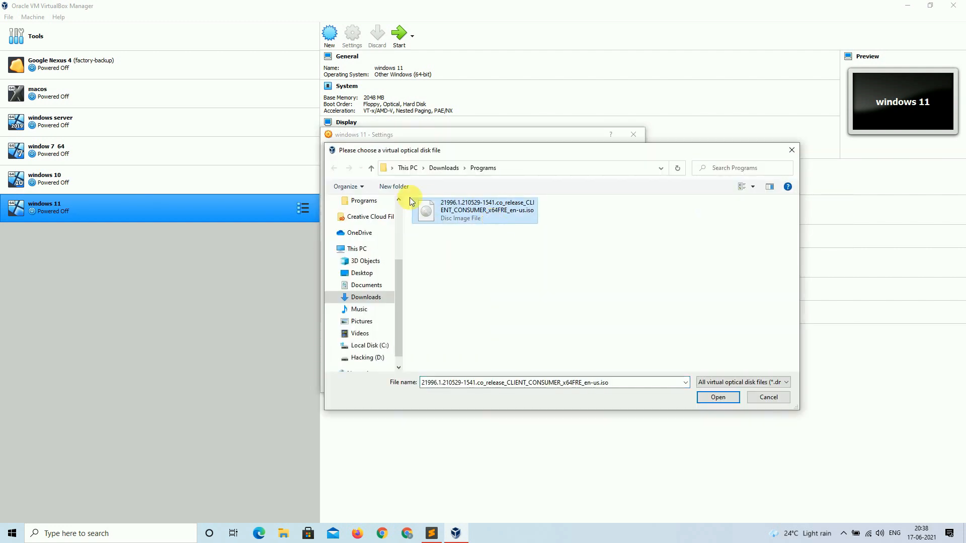
{"action": "left_click", "coordinate": [732, 401]}
{"action": "left_click", "coordinate": [583, 383]}
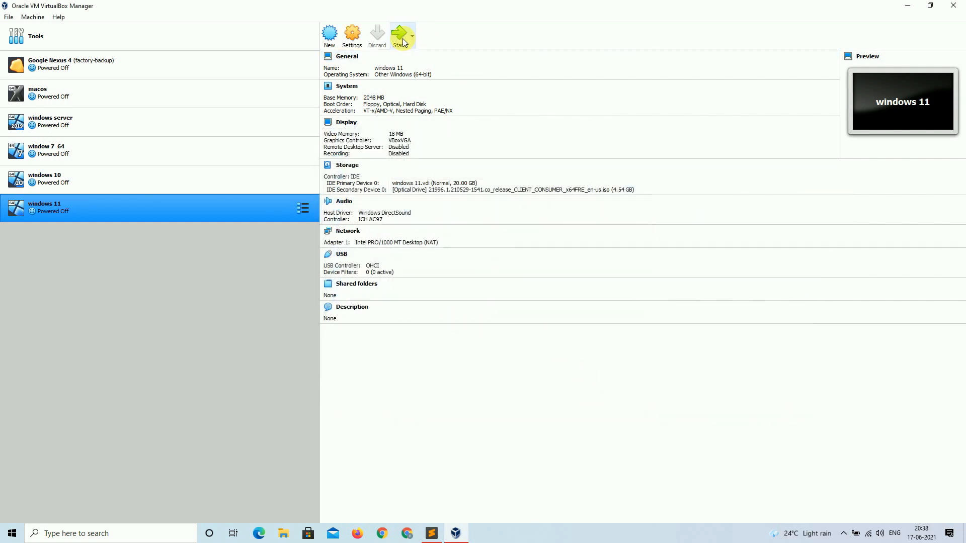
Switch to Sublime Text and add the note line "and select iso file windows 11" after a blank line.
{"action": "left_click", "coordinate": [432, 534]}
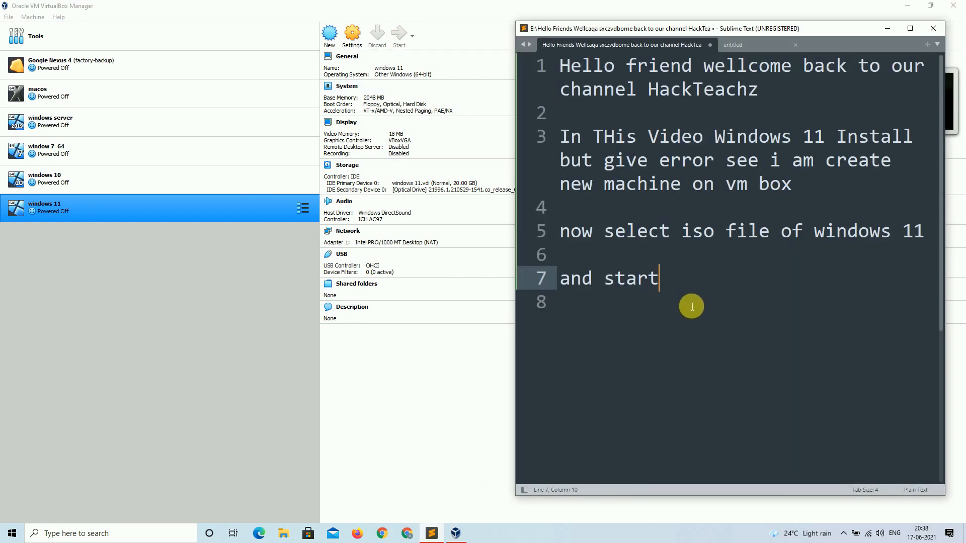
{"action": "key", "text": "Return"}
{"action": "key", "text": "Return"}
{"action": "type", "text": "and select i"}
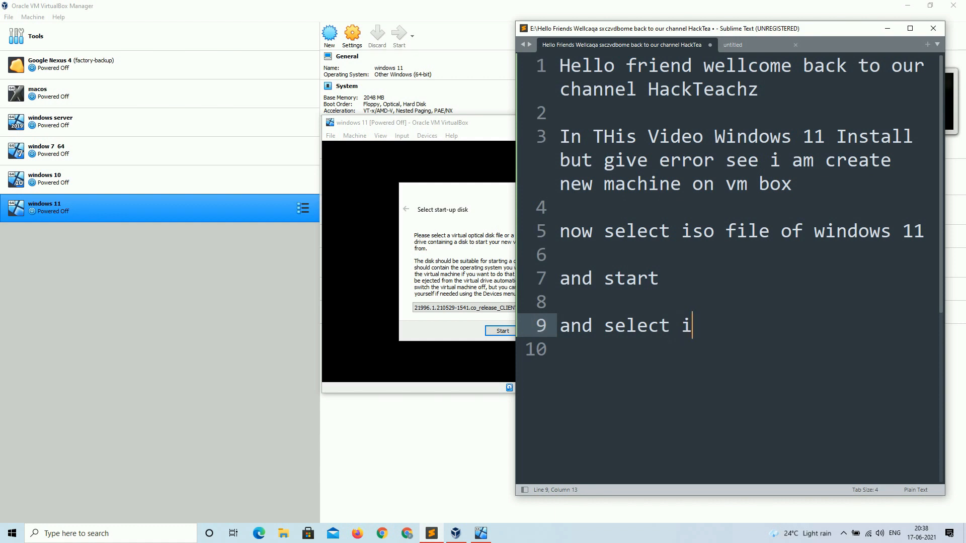
{"action": "type", "text": "so file windows 11"}
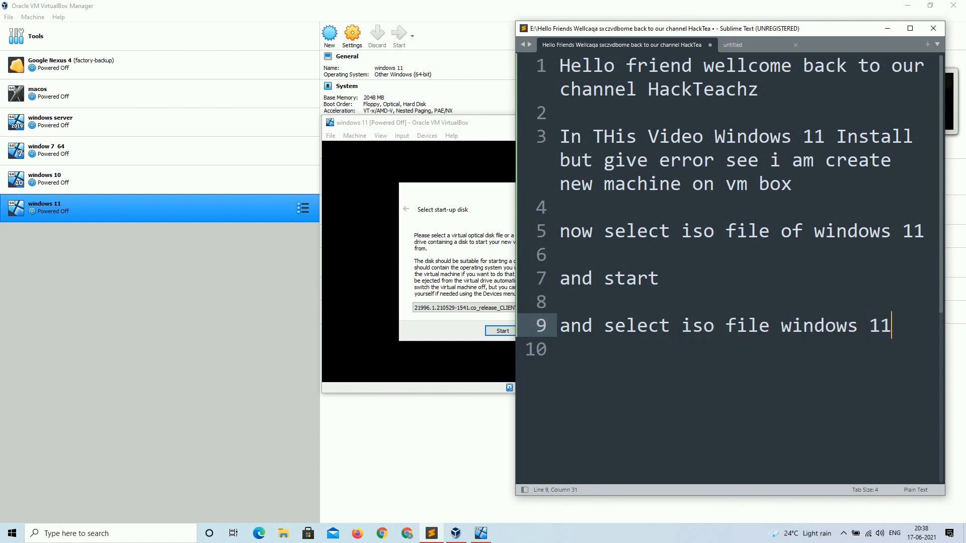
Boot the windows 11 machine from the Windows 11 ISO chosen as its start-up disk.
{"action": "left_click", "coordinate": [435, 158]}
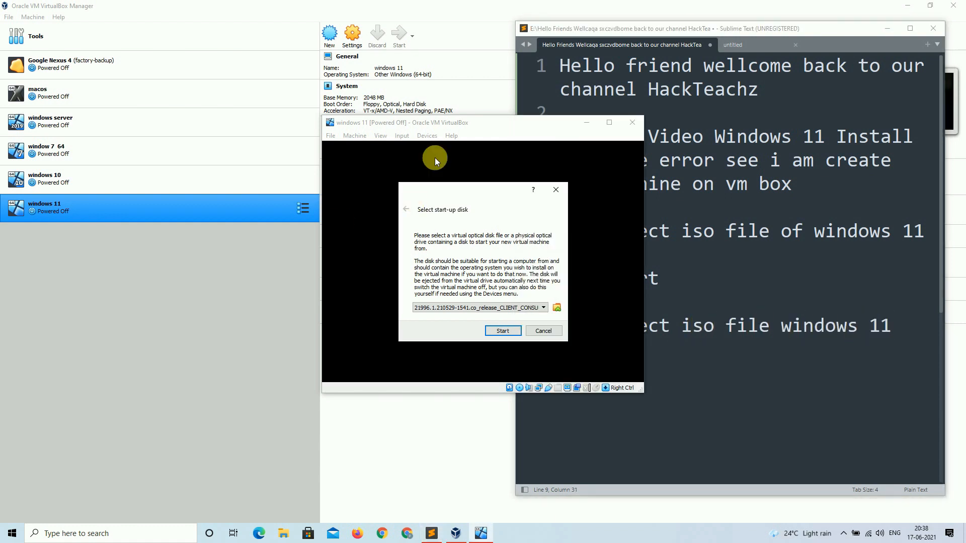
{"action": "left_click", "coordinate": [491, 332]}
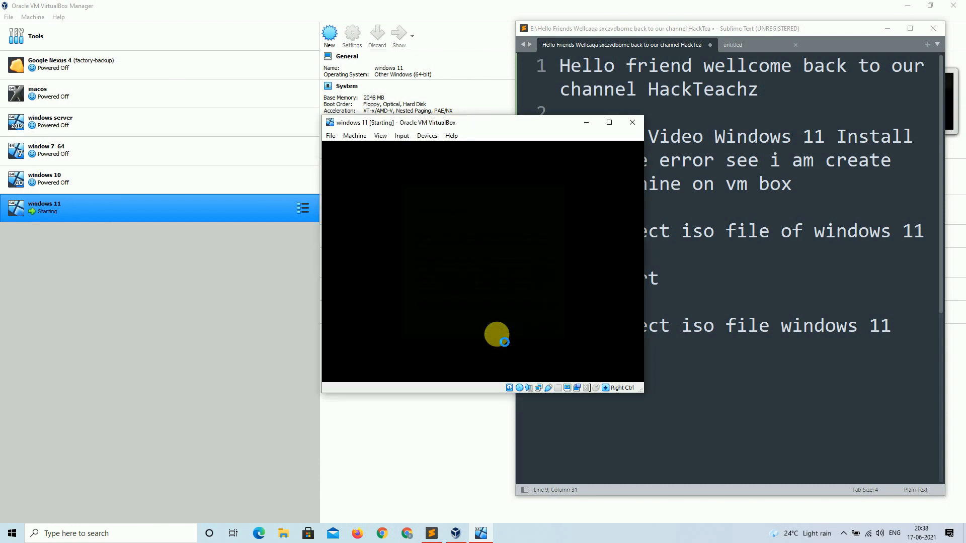
Add the note line "select language and keyboard" in Sublime Text after a blank line.
{"action": "left_click", "coordinate": [923, 328]}
{"action": "key", "text": "Return"}
{"action": "key", "text": "Return"}
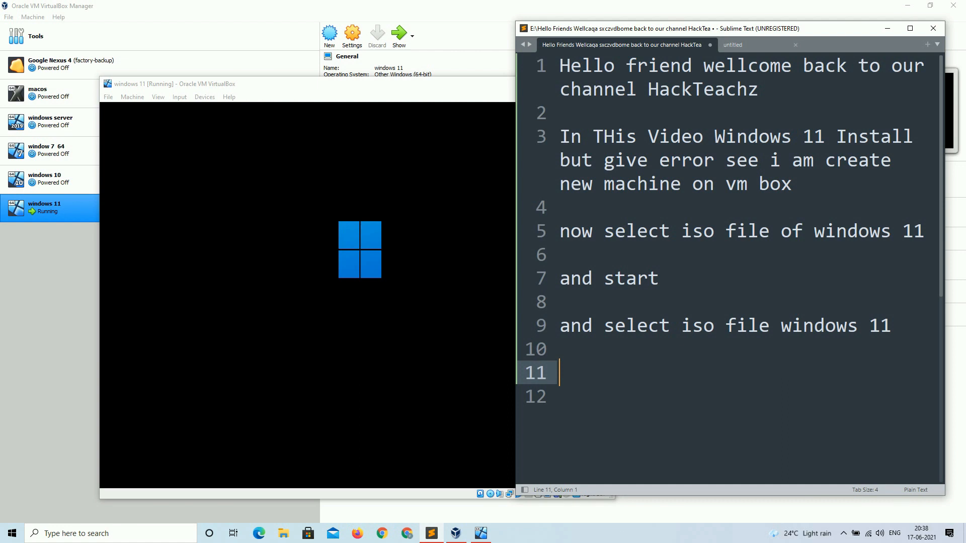
{"action": "type", "text": "select language a"}
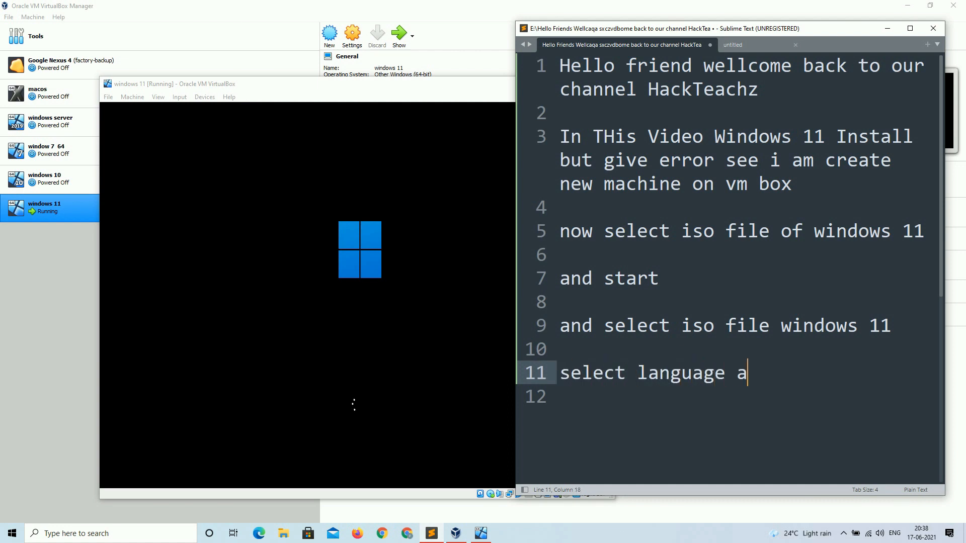
{"action": "type", "text": "nd keyboard"}
Move the virtual machine window clear of the notes and accept the language and keyboard choices in Windows Setup.
{"action": "left_click_drag", "start_coordinate": [297, 84], "coordinate": [230, 69]}
{"action": "left_click", "coordinate": [421, 365]}
Add the note line "and click to install but give error" in Sublime Text after a blank line.
{"action": "left_click", "coordinate": [912, 380]}
{"action": "key", "text": "Return"}
{"action": "key", "text": "Return"}
{"action": "type", "text": "and click to install but give error"}
Start the Windows installation without a product key and choose Windows 11 Home as the edition.
{"action": "left_click", "coordinate": [289, 285]}
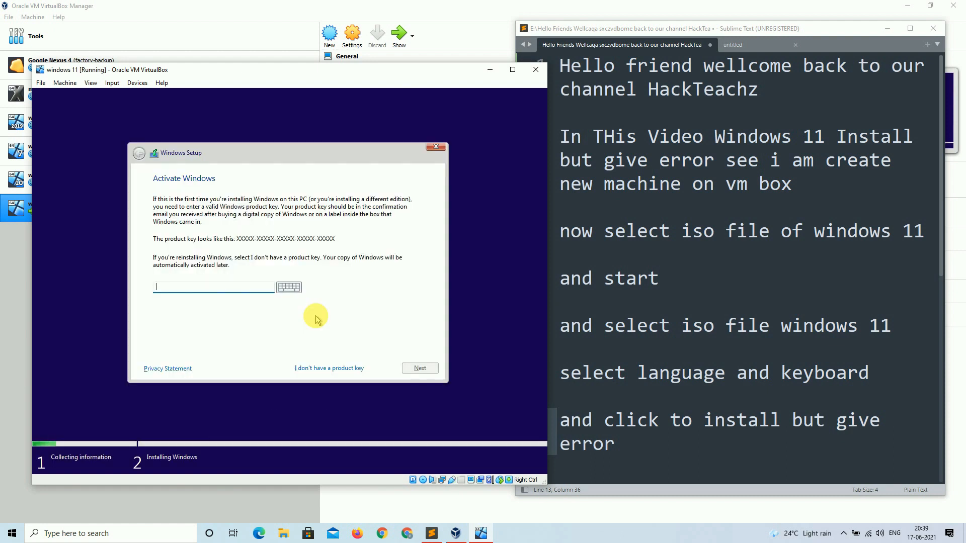
{"action": "left_click", "coordinate": [314, 367]}
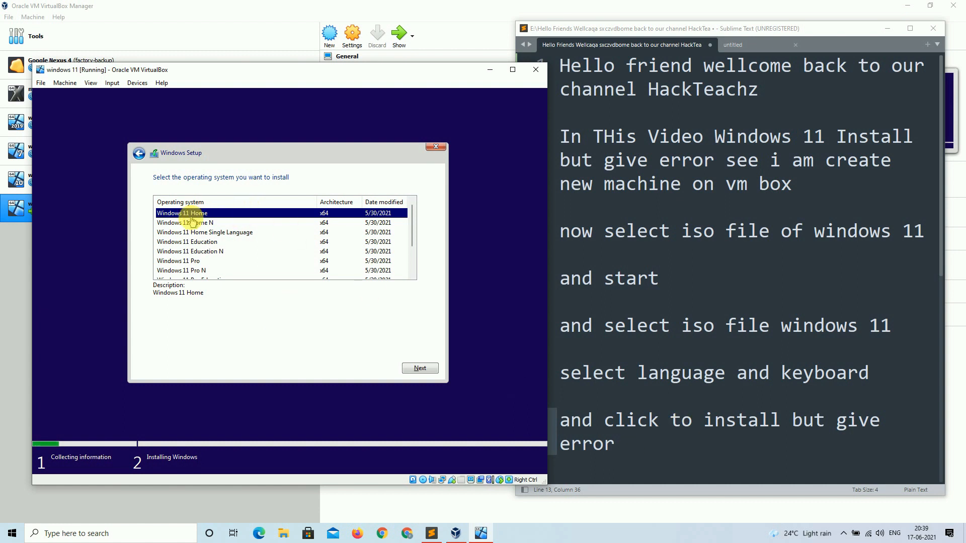
{"action": "left_click", "coordinate": [422, 368]}
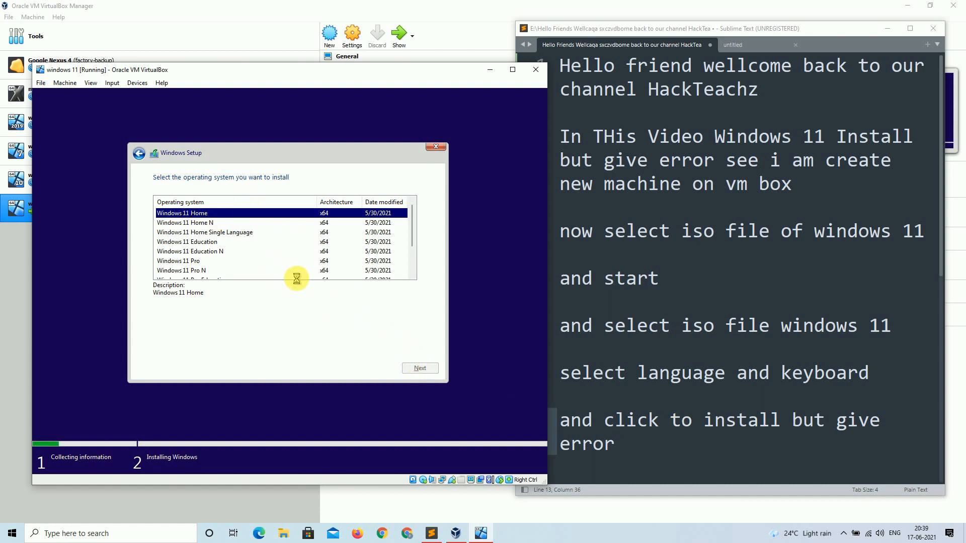
Add the note line "see this error show but don't worry i give solution" in Sublime Text after a blank line.
{"action": "left_click", "coordinate": [647, 449]}
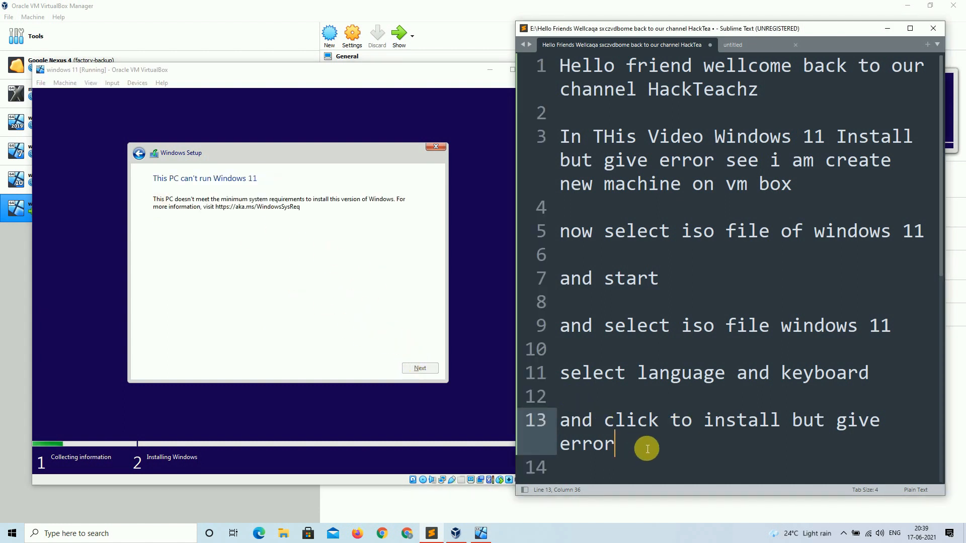
{"action": "key", "text": "Return"}
{"action": "key", "text": "Return"}
{"action": "type", "text": "see this"}
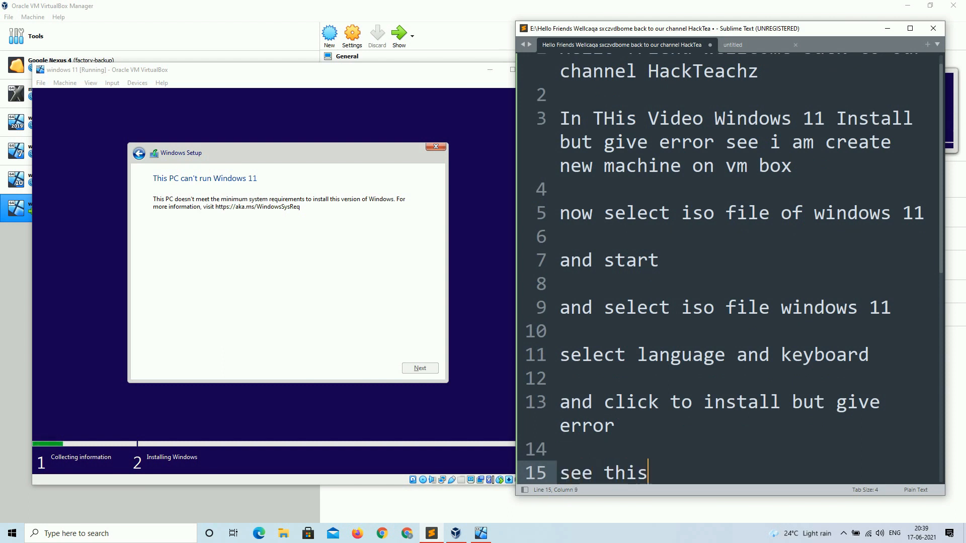
{"action": "type", "text": " error show but don't "}
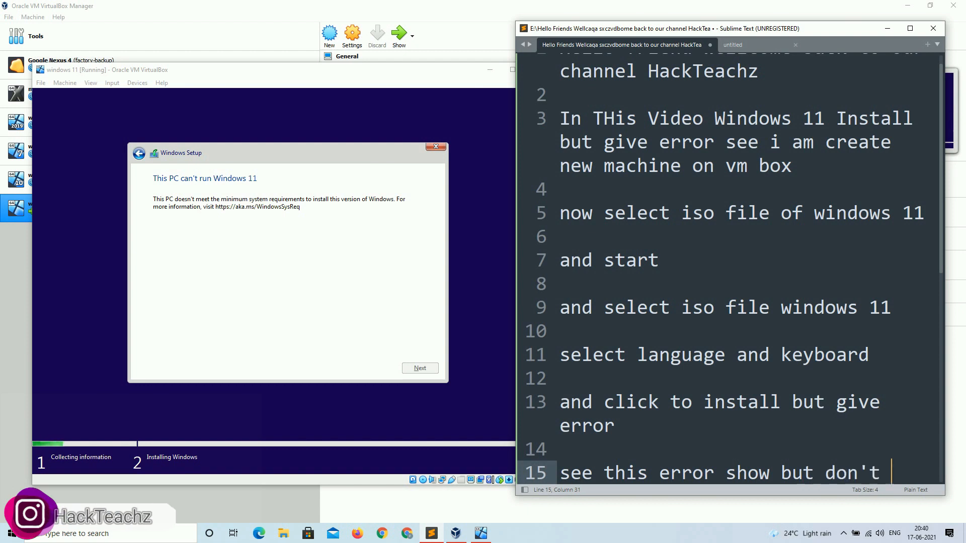
{"action": "type", "text": "worry "}
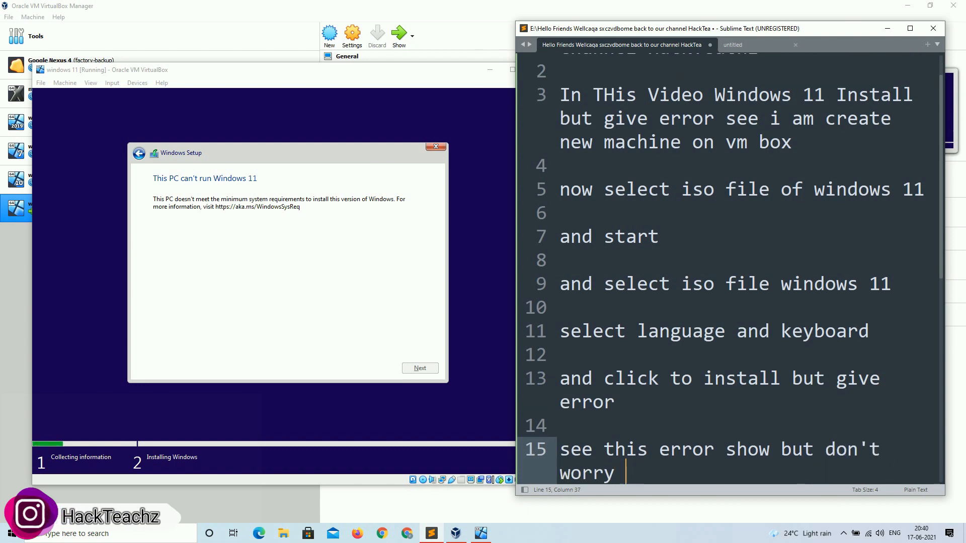
{"action": "type", "text": "i a"}
{"action": "key", "text": "BackSpace"}
{"action": "type", "text": "g"}
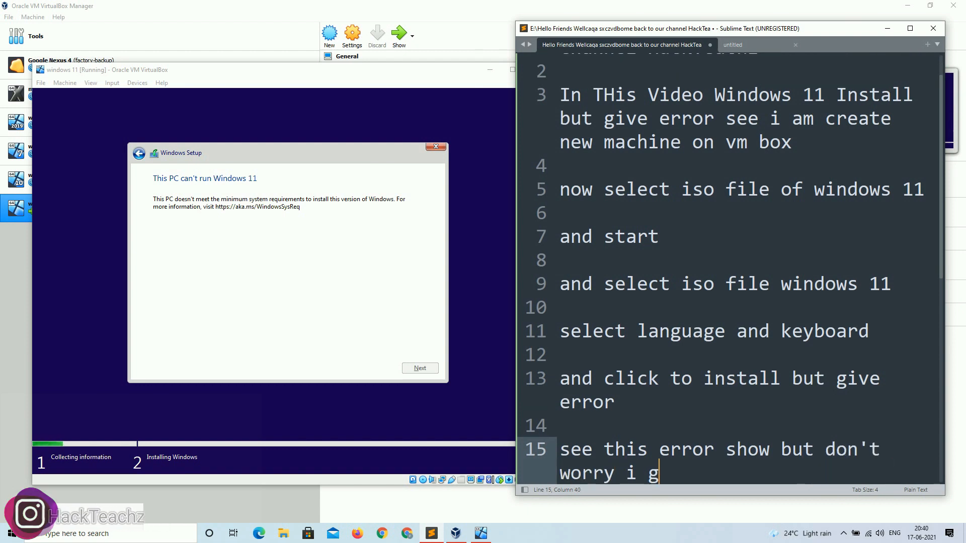
{"action": "type", "text": "ive solution"}
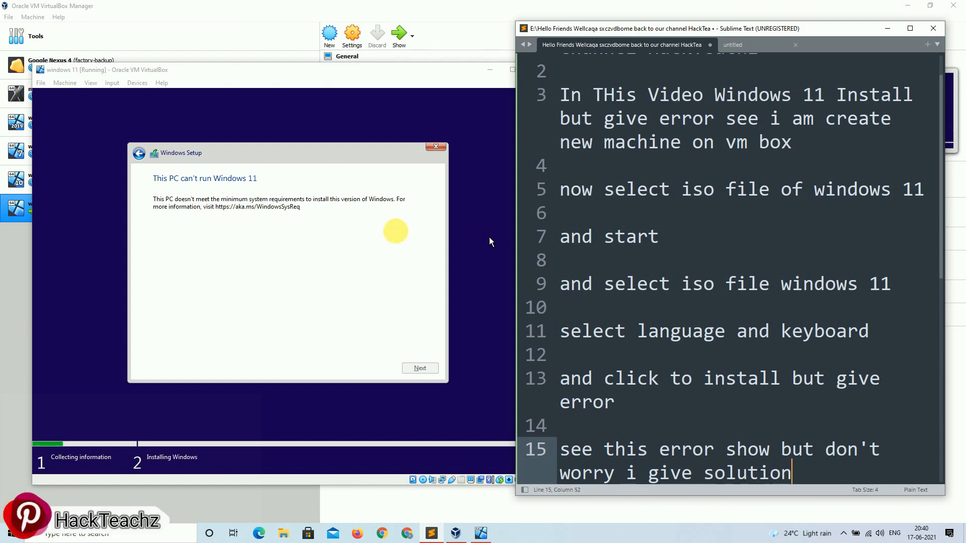
Quit Windows Setup and power off the windows 11 virtual machine.
{"action": "left_click", "coordinate": [437, 345]}
{"action": "left_click", "coordinate": [439, 145]}
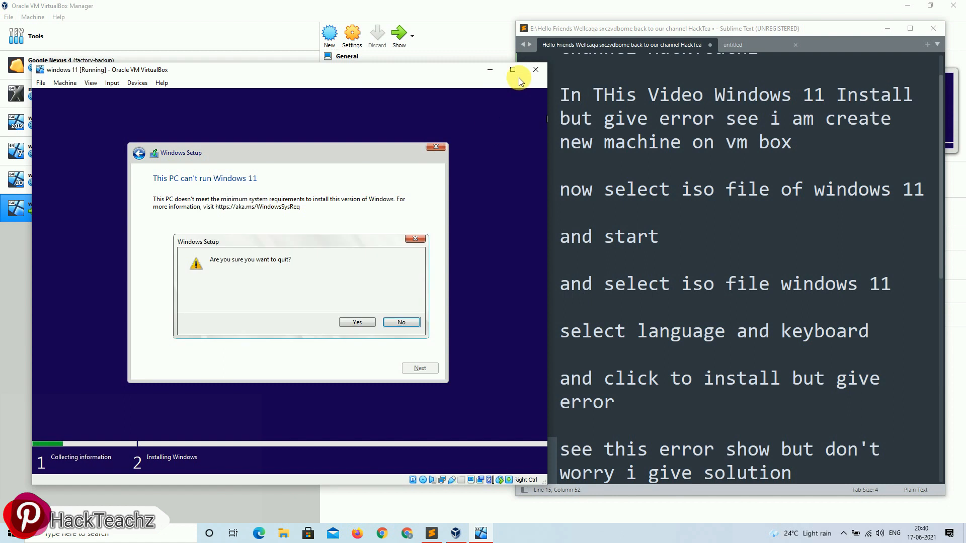
{"action": "left_click", "coordinate": [352, 322]}
{"action": "left_click", "coordinate": [535, 70]}
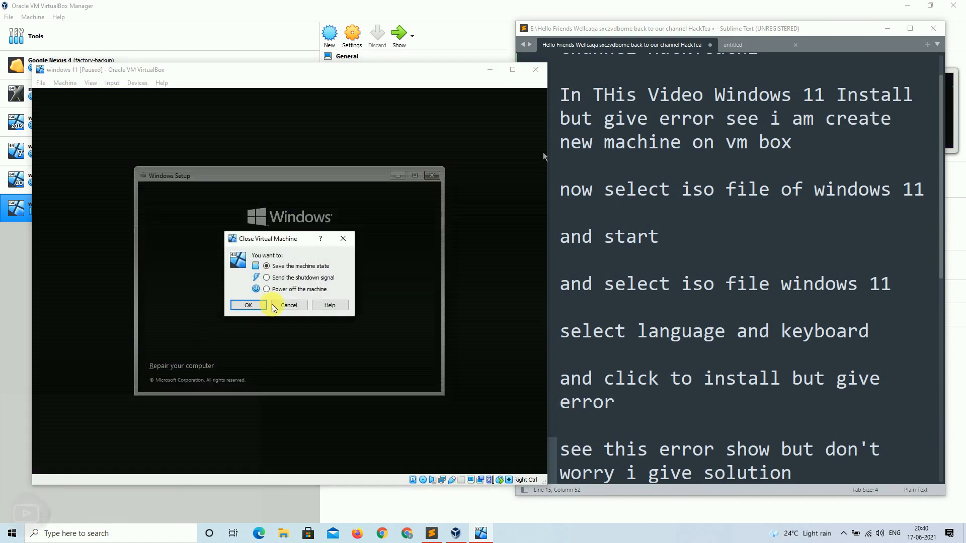
{"action": "left_click", "coordinate": [244, 302]}
Add the note line "close windows 11 machine" at the end of the Sublime Text notes.
{"action": "scroll", "coordinate": [788, 331], "scroll_direction": "down", "scroll_amount": 3}
{"action": "left_click", "coordinate": [788, 330]}
{"action": "key", "text": "Return"}
{"action": "type", "text": "close "}
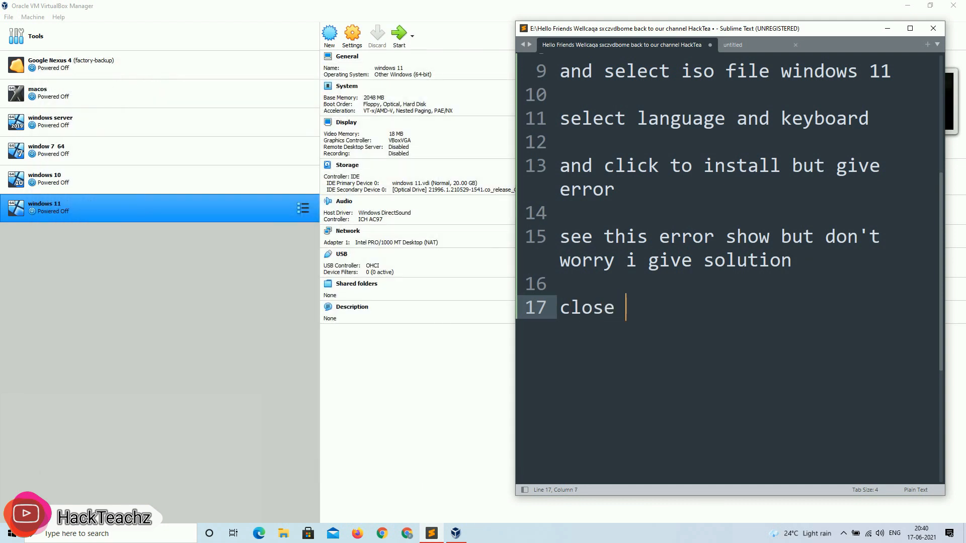
{"action": "type", "text": "windows 11 mach"}
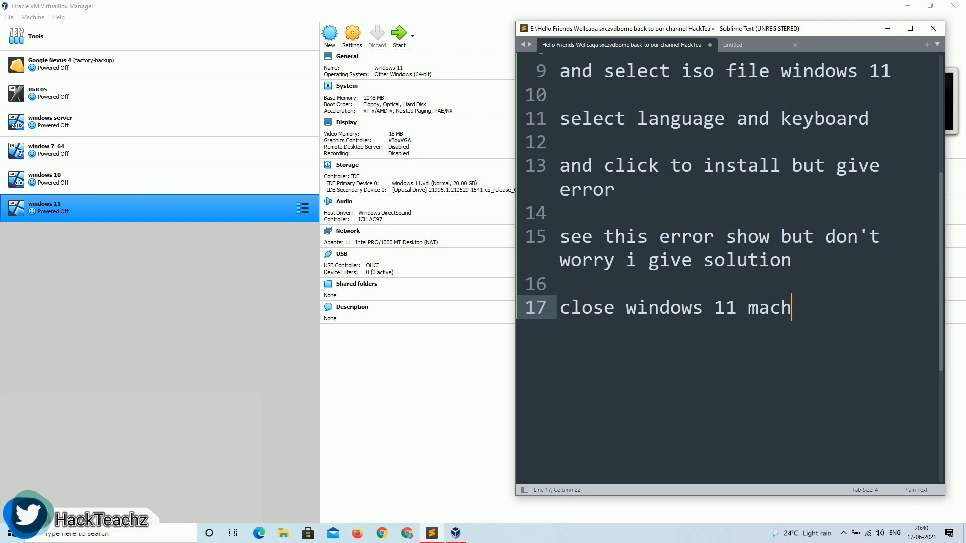
{"action": "type", "text": "ine"}
Add the note line "and create windows 10 machine" after a blank line.
{"action": "key", "text": "Return"}
{"action": "key", "text": "Return"}
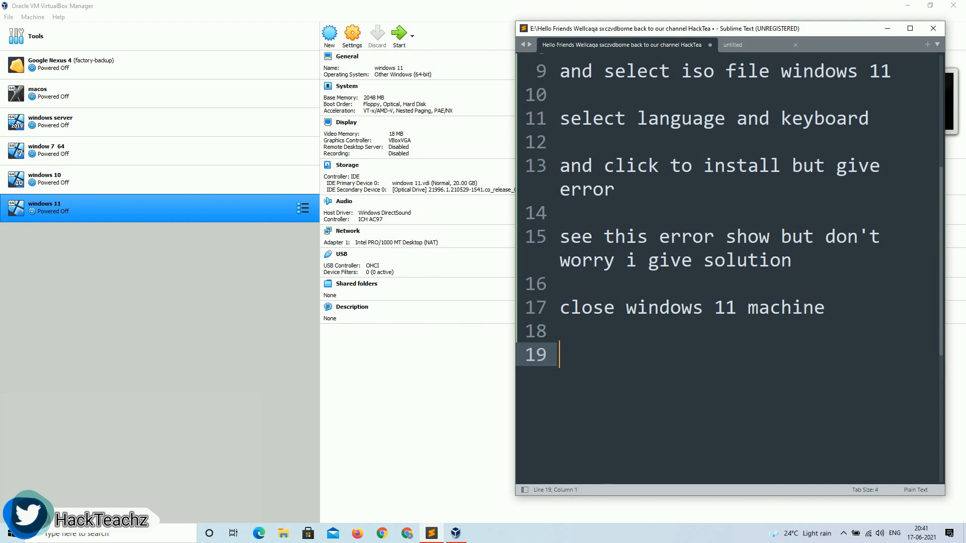
{"action": "type", "text": "and create ww"}
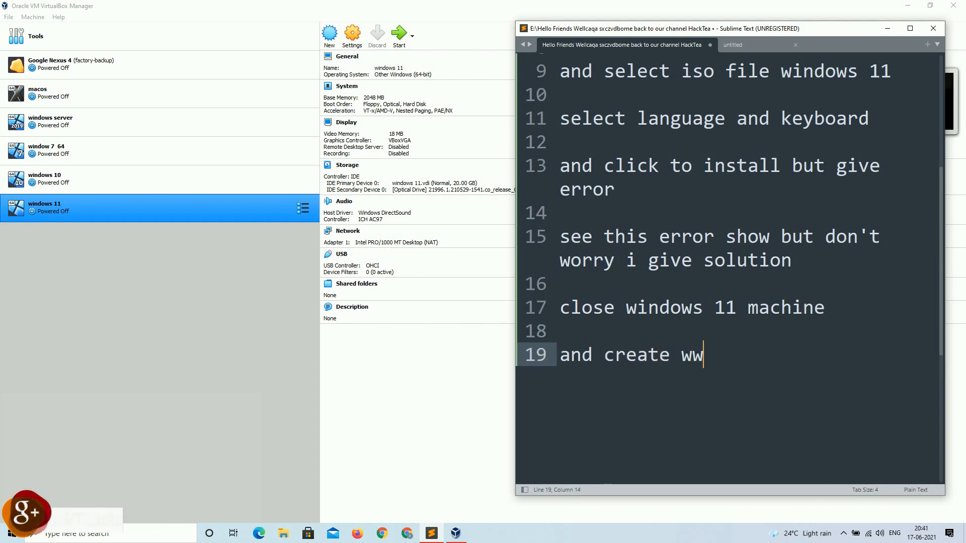
{"action": "key", "text": "BackSpace"}
{"action": "type", "text": "indows"}
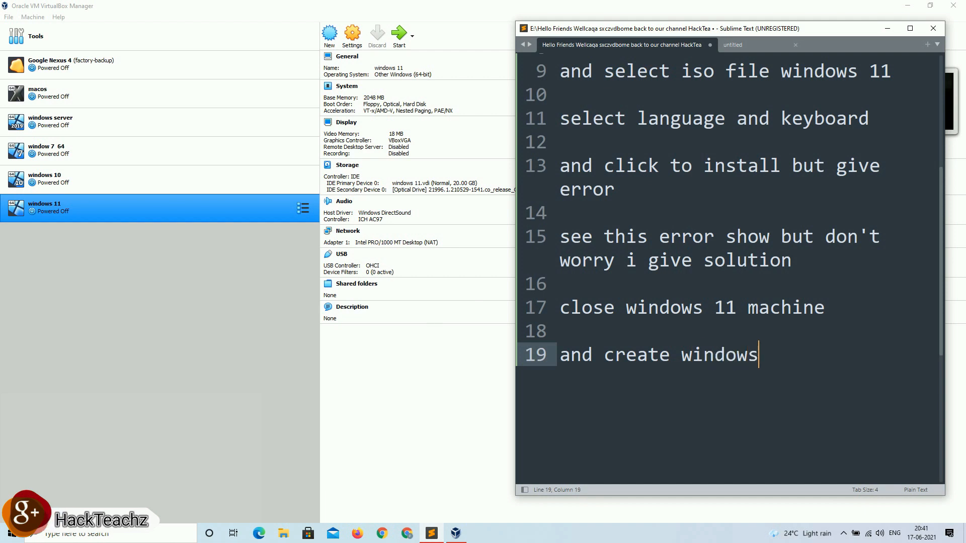
{"action": "type", "text": " 10 machin"}
{"action": "key", "text": "BackSpace"}
{"action": "type", "text": "ine"}
Add the note line "i give how to create windows machine link in description" after a blank line.
{"action": "key", "text": "Return"}
{"action": "key", "text": "Return"}
{"action": "type", "text": "i give how"}
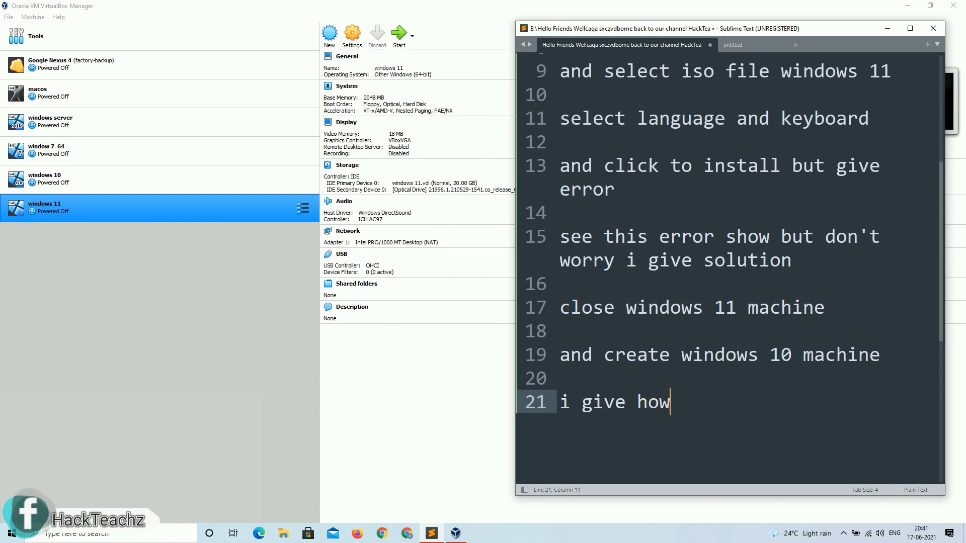
{"action": "type", "text": " to create window"}
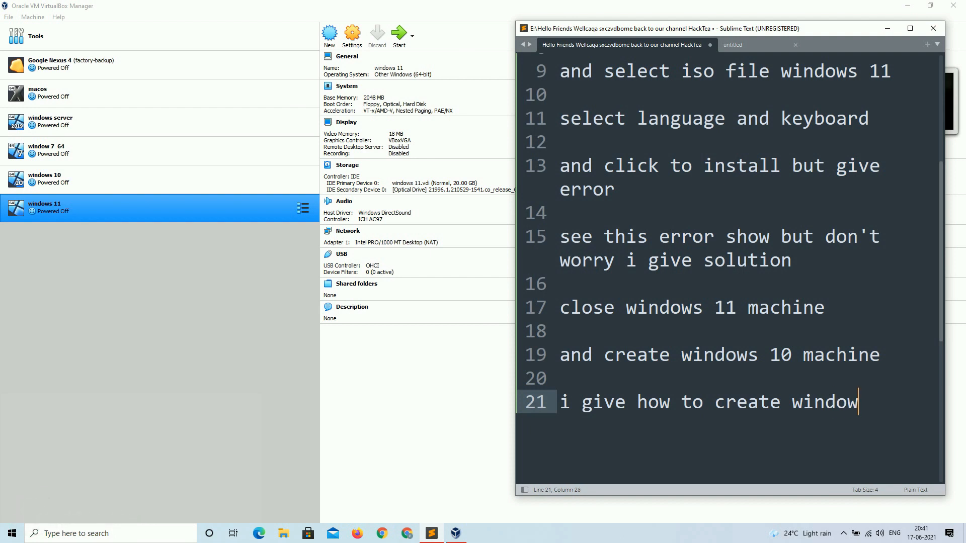
{"action": "type", "text": "s machine link in description"}
Add the note line "how to install windows 10 in vm box" after a blank line.
{"action": "key", "text": "Return"}
{"action": "key", "text": "Return"}
{"action": "type", "text": "how to install windows"}
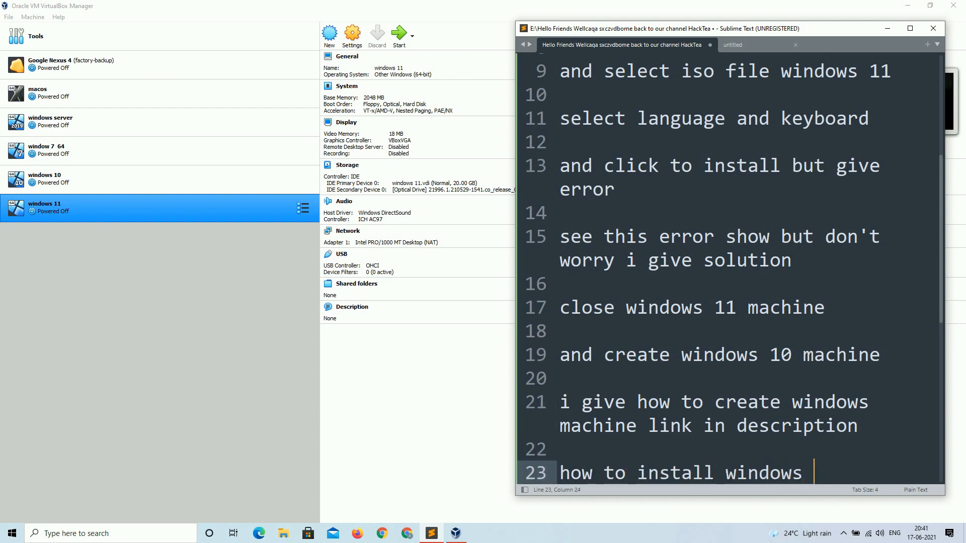
{"action": "type", "text": " 10 in vm box"}
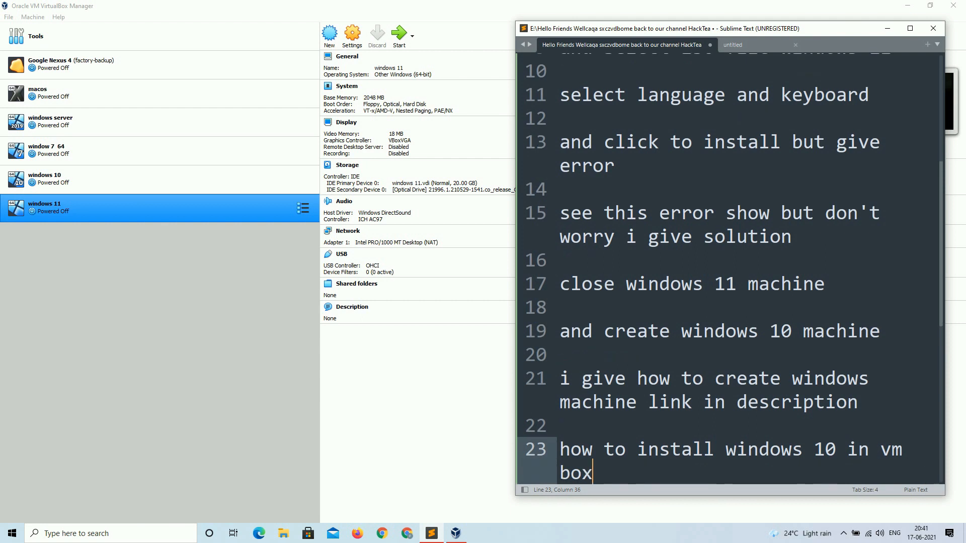
Complete the current note line with "watch video" and add the line "so i am open windows 10 machine" after a blank line.
{"action": "type", "text": " watch video"}
{"action": "key", "text": "Return"}
{"action": "key", "text": "Return"}
{"action": "type", "text": "so"}
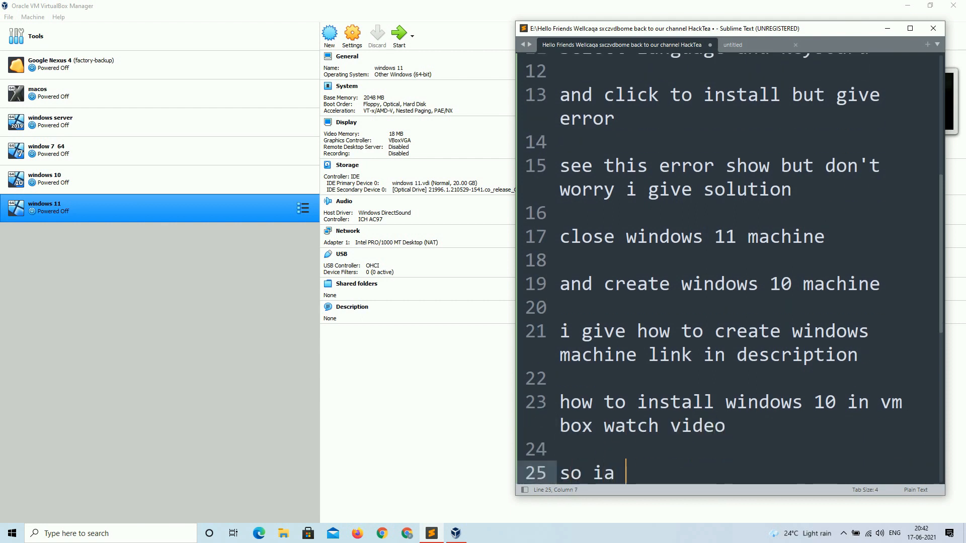
{"action": "type", "text": " i am open"}
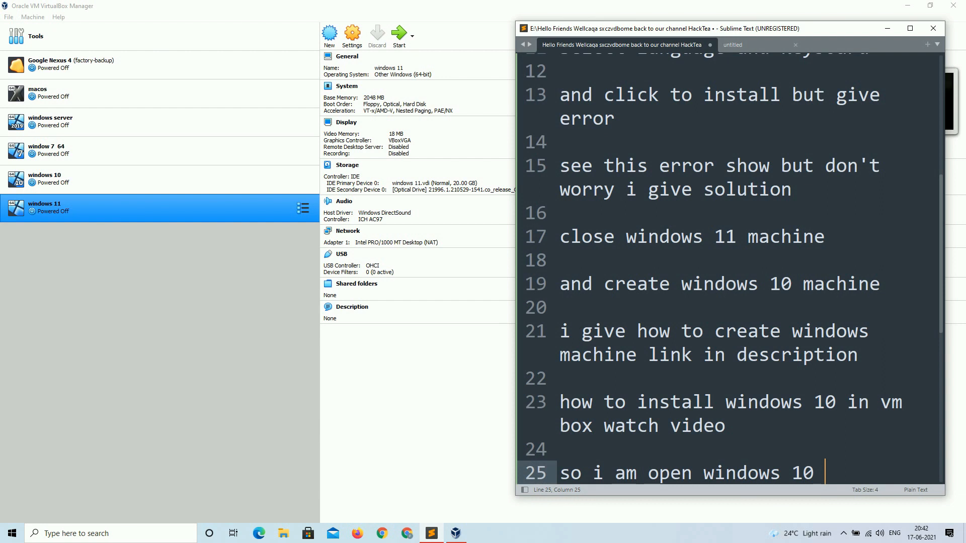
{"action": "type", "text": "windows 10 machine"}
Switch to VirtualBox Manager and start the windows 10 virtual machine.
{"action": "scroll", "coordinate": [653, 274], "scroll_direction": "down", "scroll_amount": 5}
{"action": "left_click", "coordinate": [214, 238]}
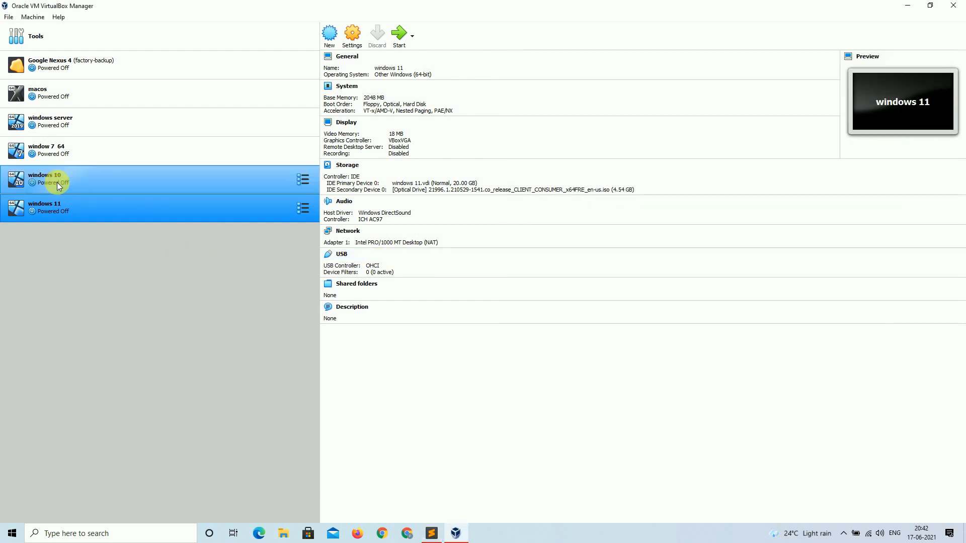
{"action": "left_click", "coordinate": [185, 158]}
{"action": "left_click", "coordinate": [175, 178]}
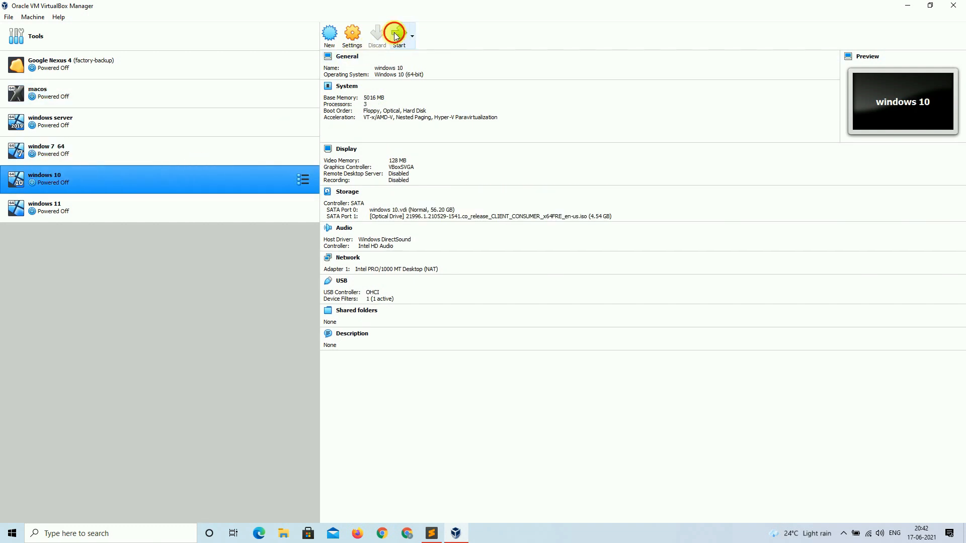
{"action": "mouse_move", "coordinate": [437, 534]}
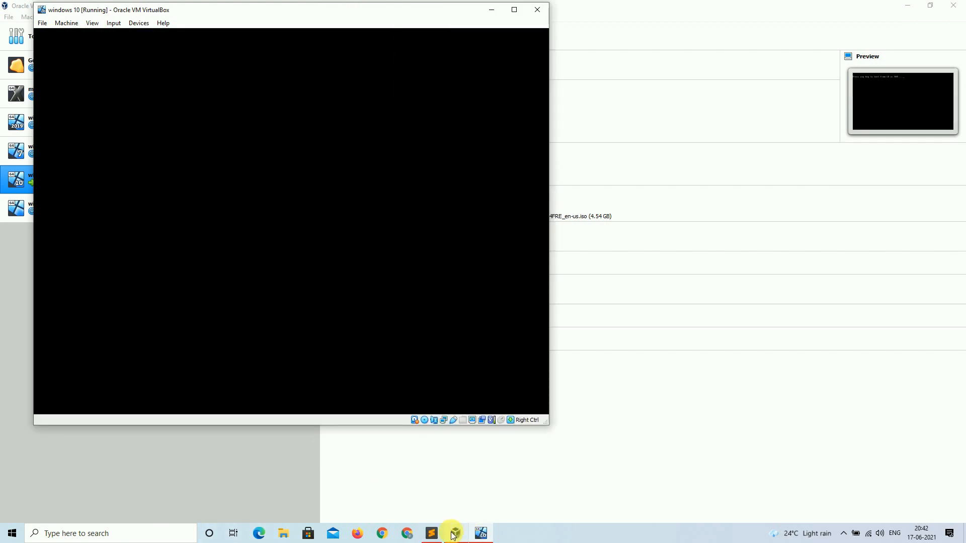
Switch to the Sublime Text notes and add the line "now start windows 10" followed by a blank line.
{"action": "left_click", "coordinate": [433, 533]}
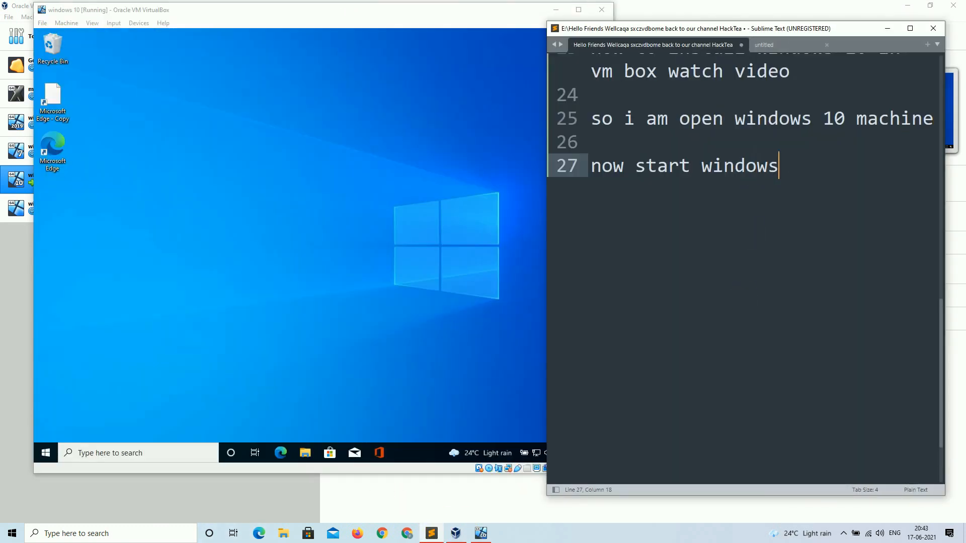
{"action": "key", "text": "Return"}
{"action": "key", "text": "Return"}
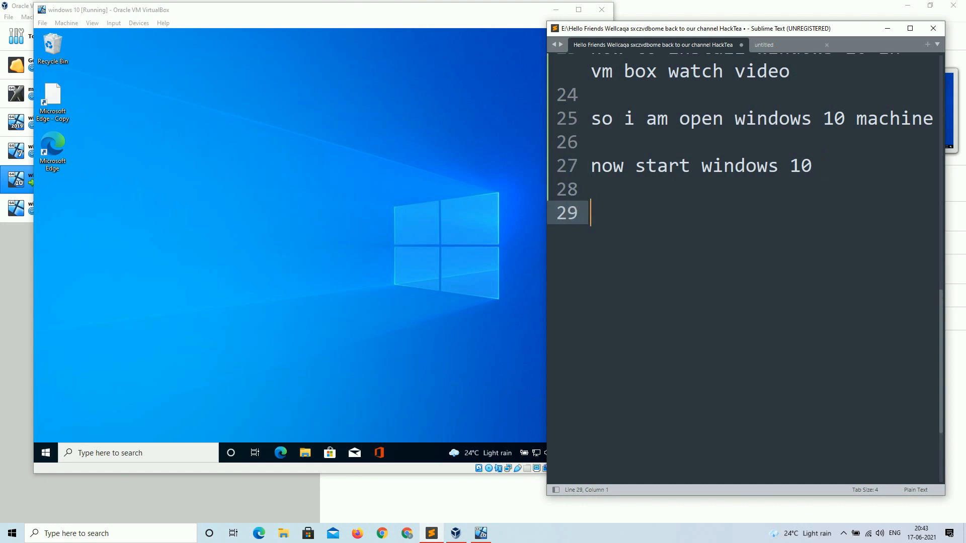
Add the note line "you can start laptop but create backup" followed by a blank line.
{"action": "type", "text": "you can start laptop "}
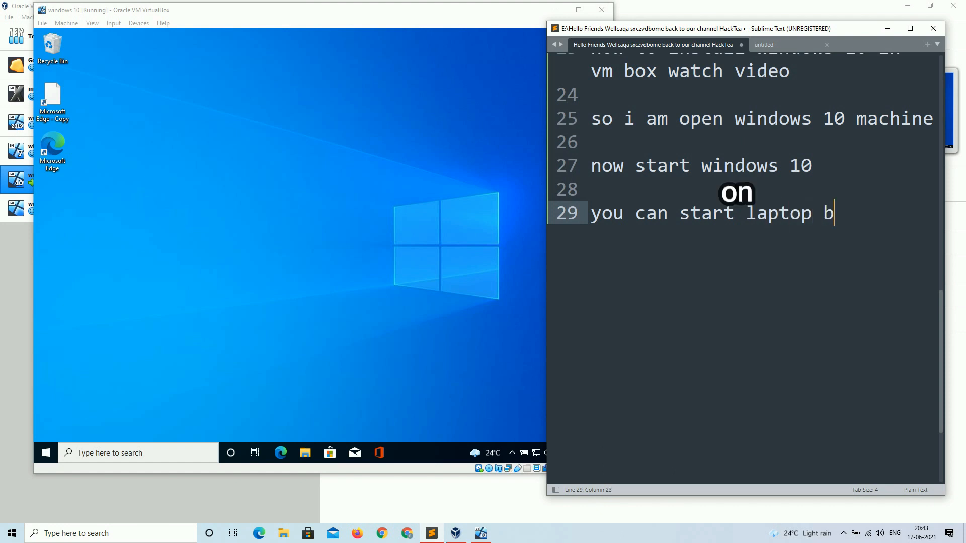
{"action": "type", "text": "but create ba"}
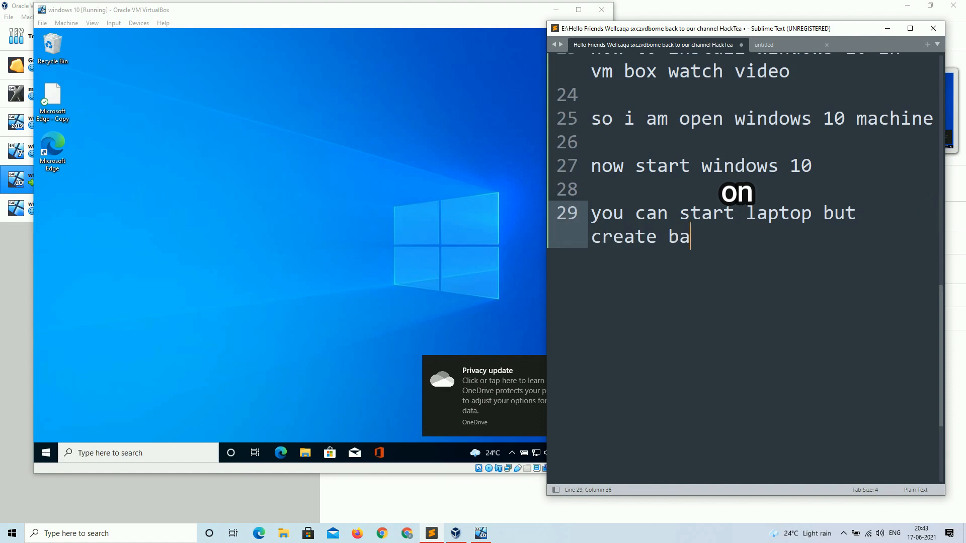
{"action": "type", "text": "ckup"}
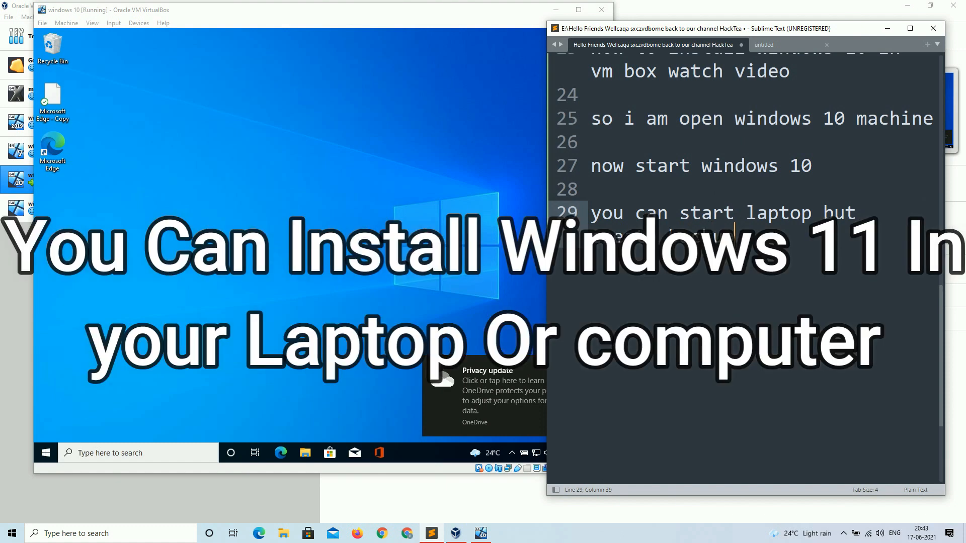
{"action": "key", "text": "Return"}
{"action": "key", "text": "Return"}
Add the note line "now click to device and select optical drive" after a blank line.
{"action": "left_click", "coordinate": [385, 280]}
{"action": "left_click", "coordinate": [810, 250]}
{"action": "key", "text": "Return"}
{"action": "key", "text": "Return"}
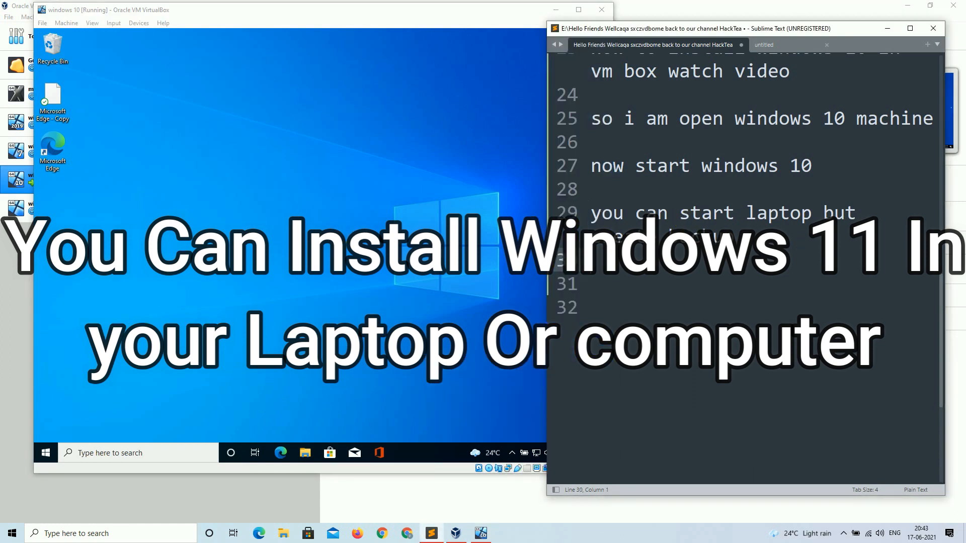
{"action": "type", "text": "now clic"}
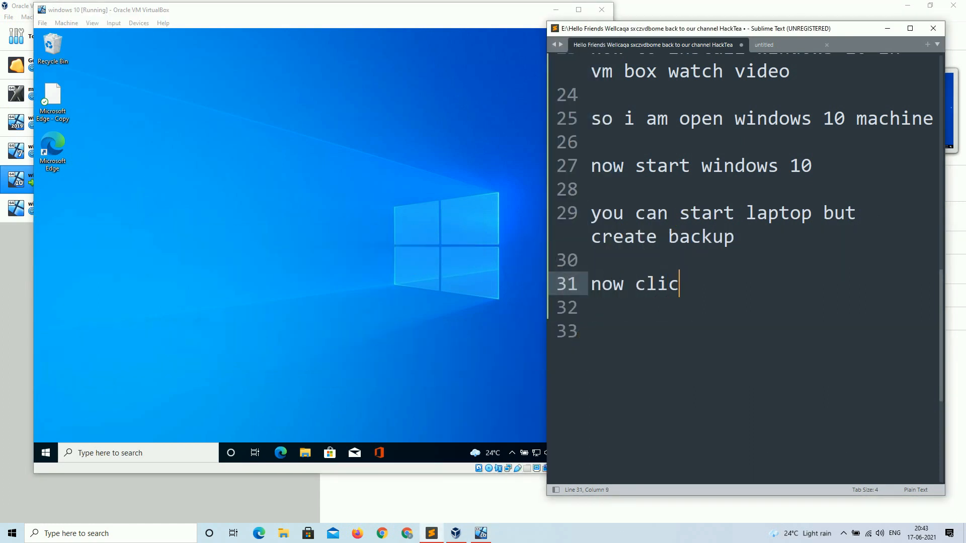
{"action": "type", "text": "k to device "}
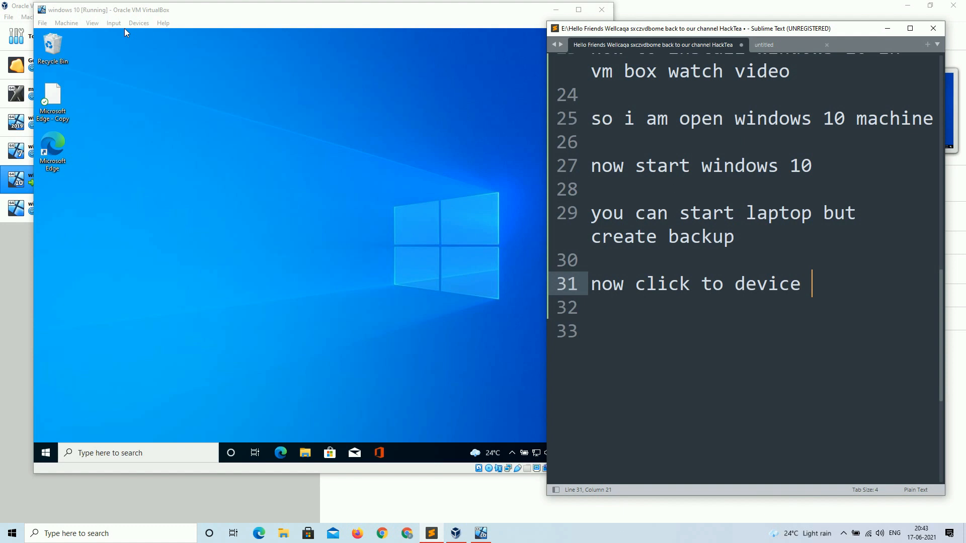
{"action": "type", "text": "and sel"}
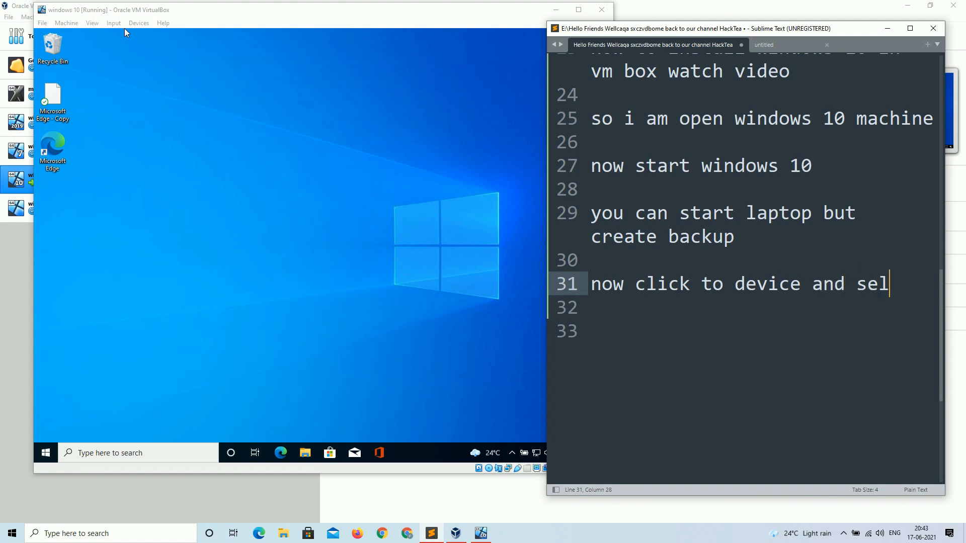
{"action": "type", "text": "ect optical "}
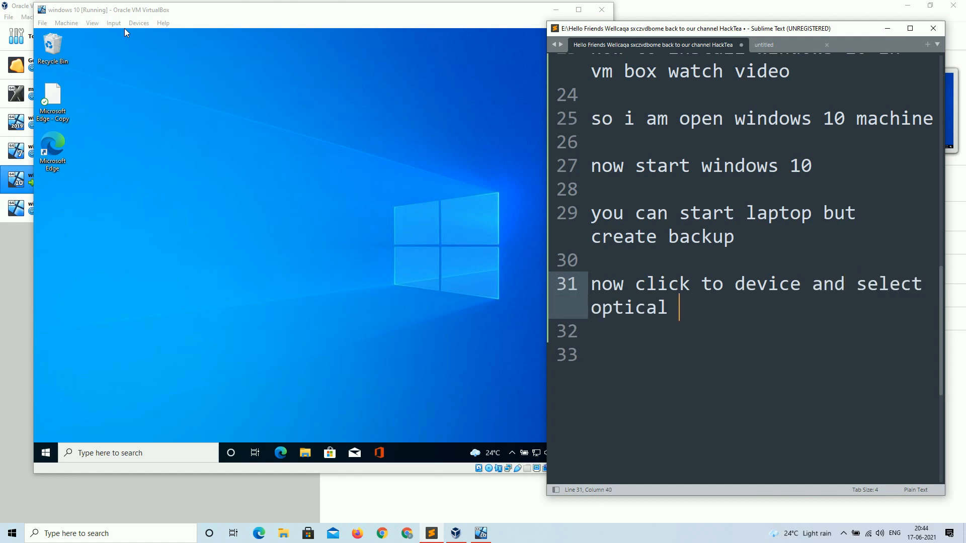
{"action": "type", "text": "e"}
Open the disk file chooser for the optical drive of the running windows 10 machine.
{"action": "left_click", "coordinate": [42, 199]}
{"action": "left_click", "coordinate": [139, 23]}
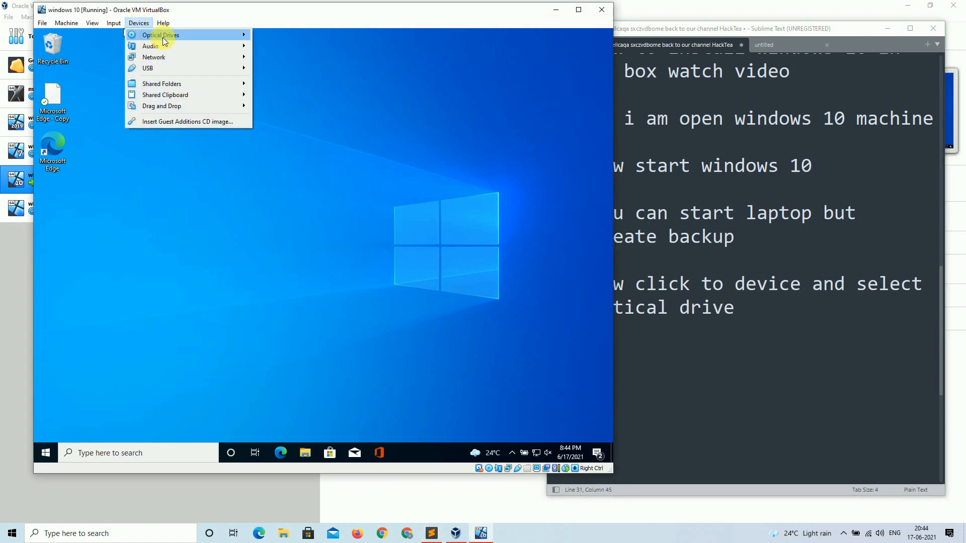
{"action": "left_click", "coordinate": [320, 74]}
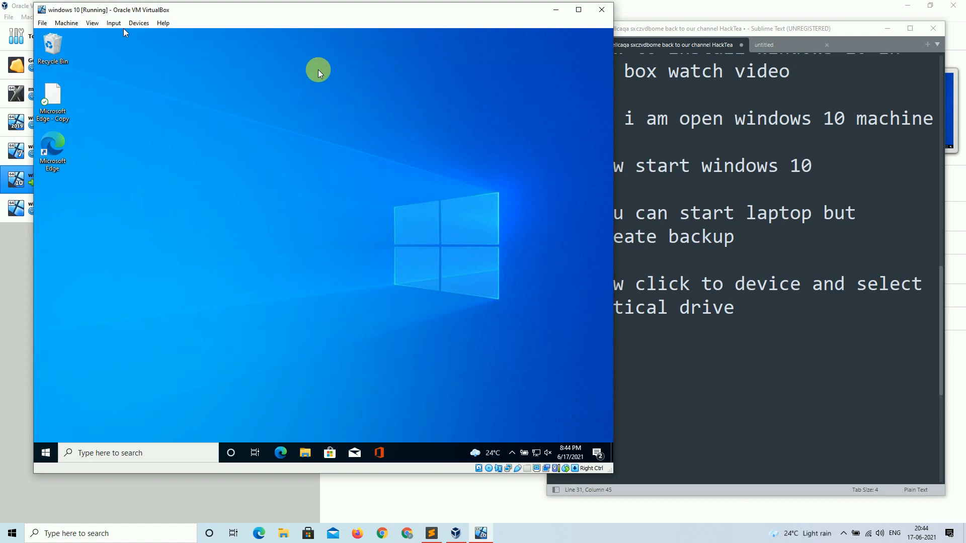
Add the note line "select windows 11 iso file and open" after a blank line in Sublime Text.
{"action": "left_click", "coordinate": [749, 307]}
{"action": "key", "text": "Return"}
{"action": "key", "text": "Return"}
{"action": "type", "text": "select wind"}
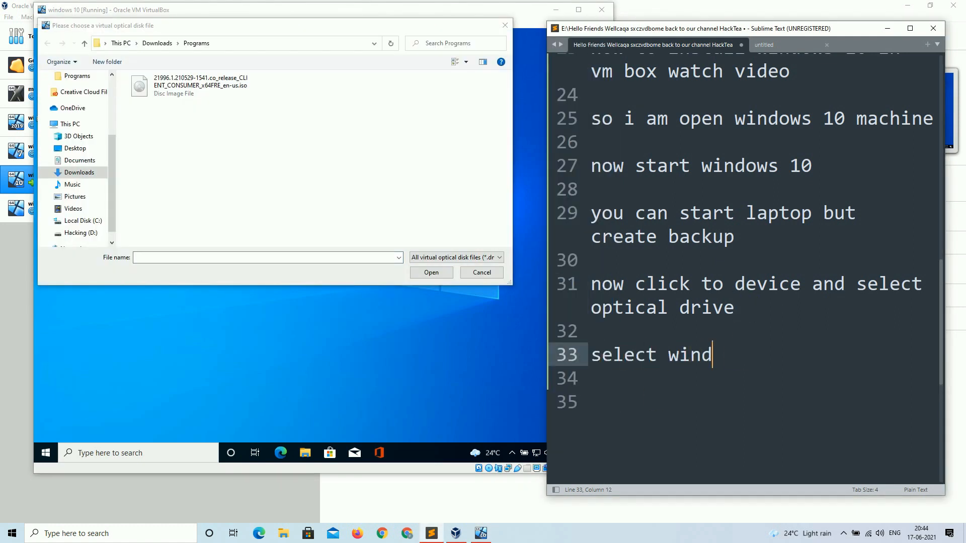
{"action": "type", "text": "ows 11 "}
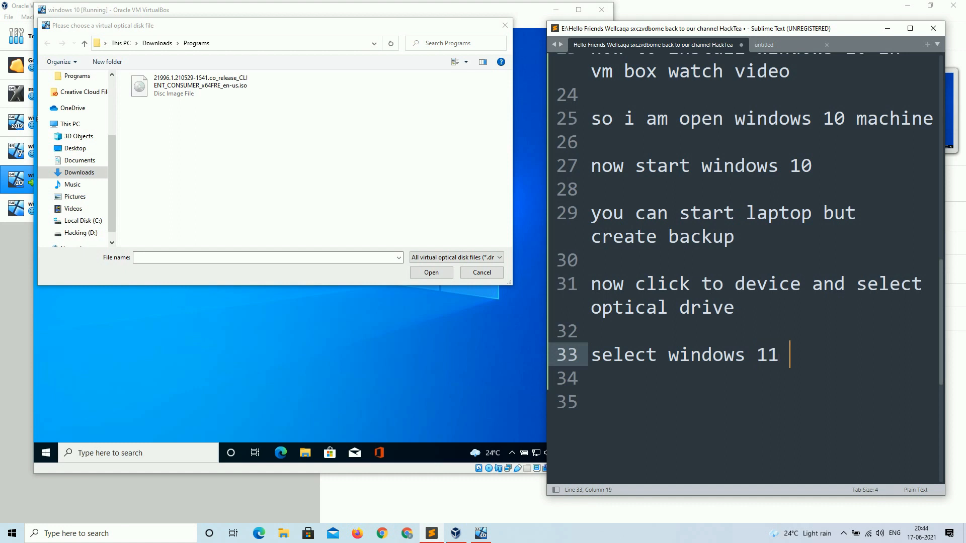
{"action": "type", "text": "iso file and open"}
Attach 21996.1.210529-1541.co_release_CLIENT_CONSUMER_x64FRE_en-us.iso to the windows 10 machine's optical drive.
{"action": "left_click", "coordinate": [174, 83]}
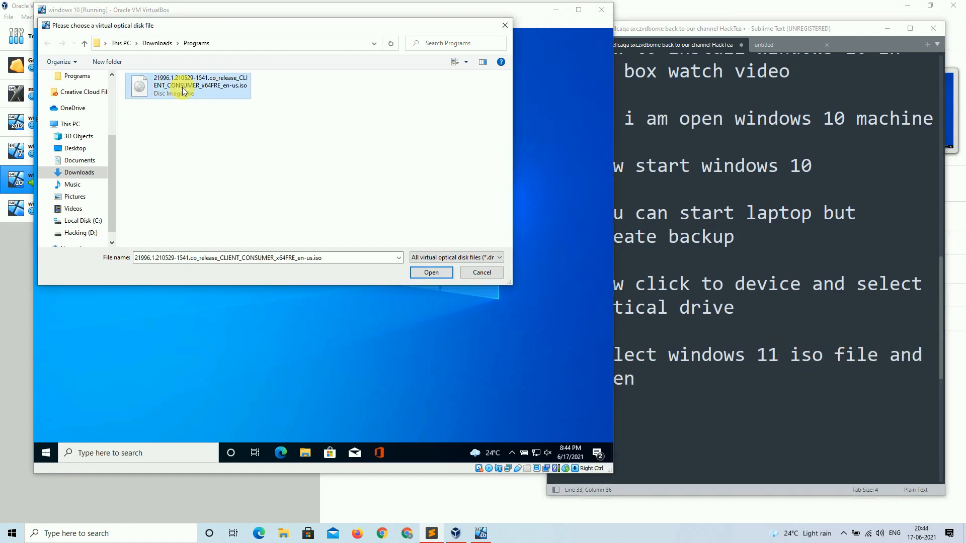
{"action": "left_click", "coordinate": [426, 270]}
Add the note line "now open file manger and see i drive create" after a blank line in Sublime Text.
{"action": "left_click", "coordinate": [699, 390]}
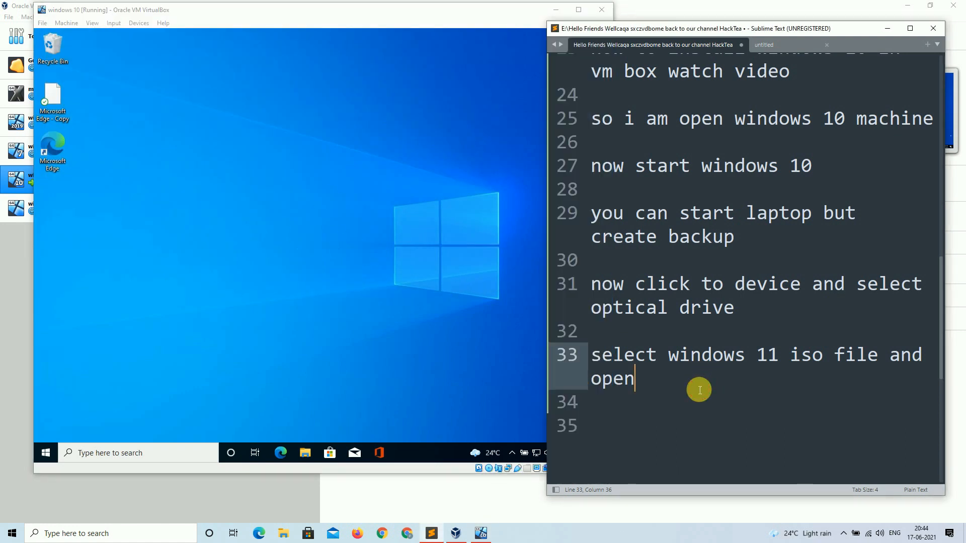
{"action": "key", "text": "Down"}
{"action": "key", "text": "Down"}
{"action": "type", "text": "now open file m"}
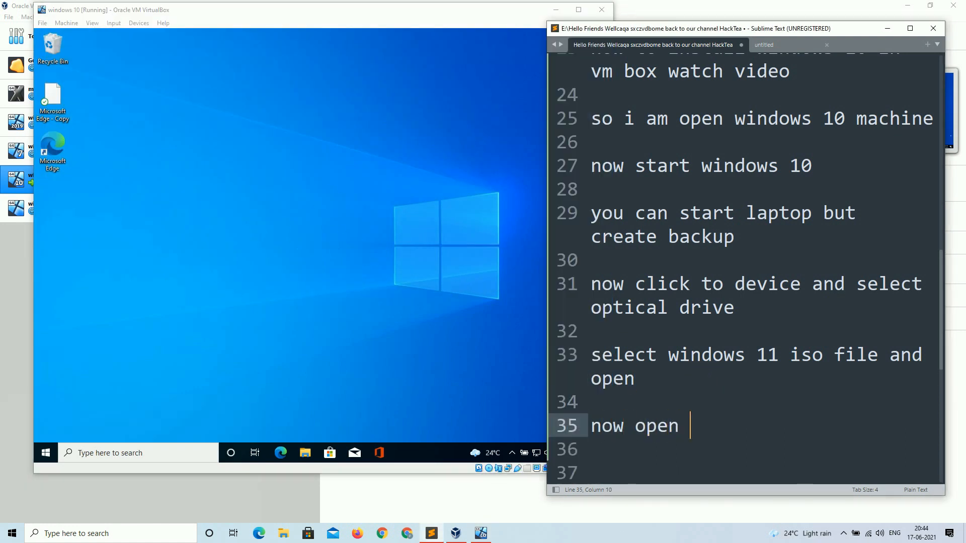
{"action": "type", "text": "er"}
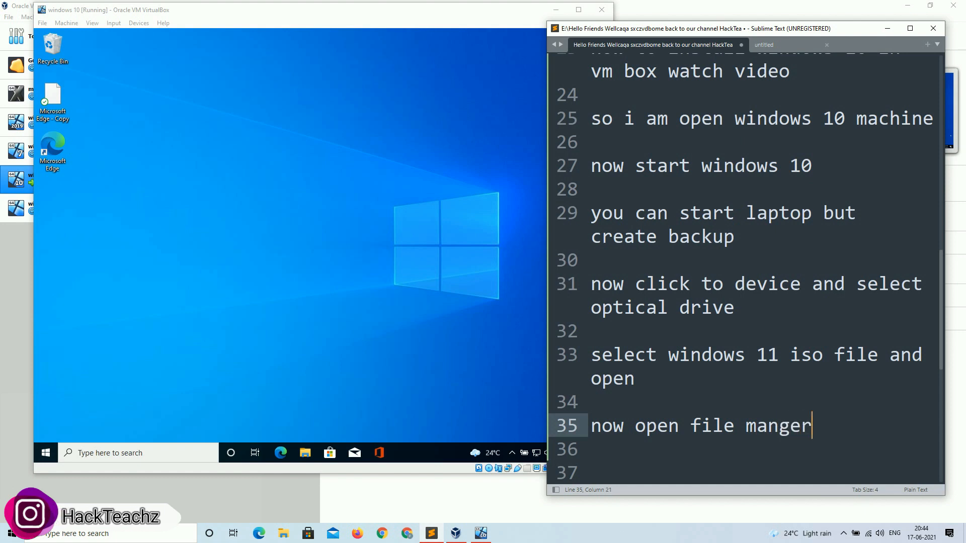
{"action": "type", "text": " and see i drive create"}
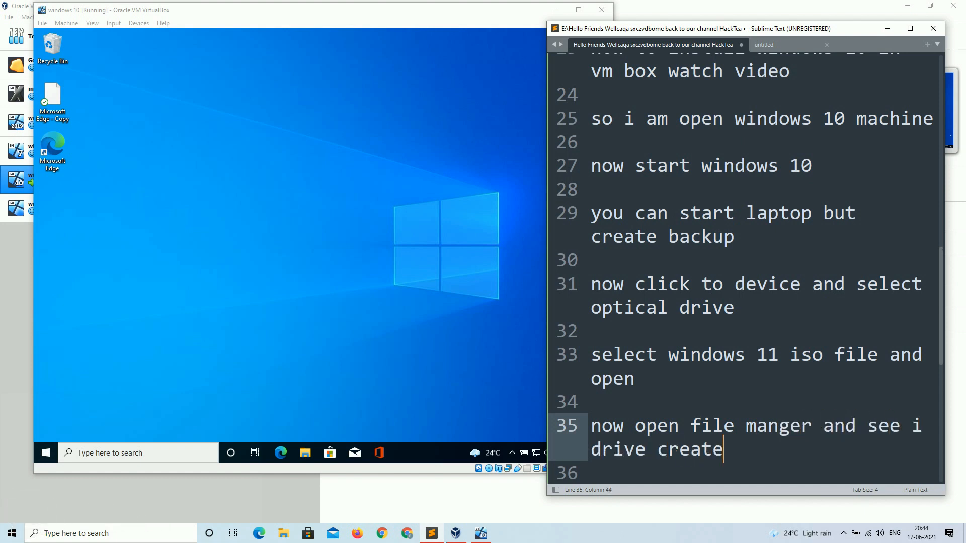
Open This PC in File Explorer inside the windows 10 machine and maximize its window.
{"action": "left_click", "coordinate": [280, 388]}
{"action": "left_click", "coordinate": [305, 453]}
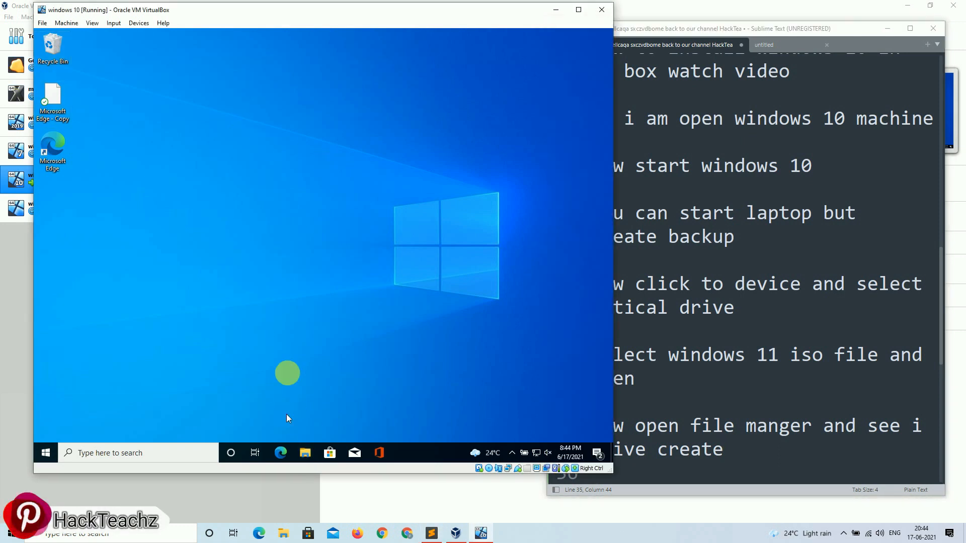
{"action": "left_click", "coordinate": [164, 303]}
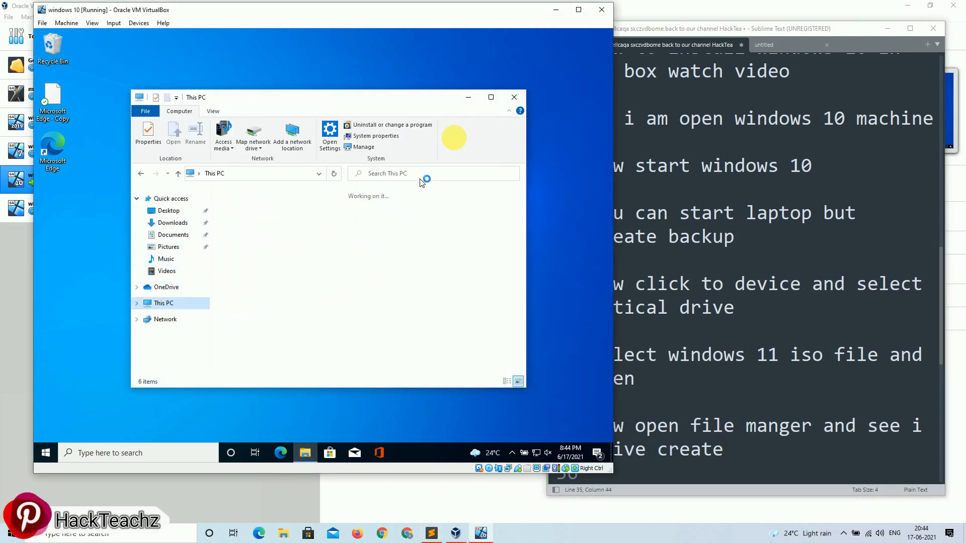
{"action": "left_click", "coordinate": [491, 97]}
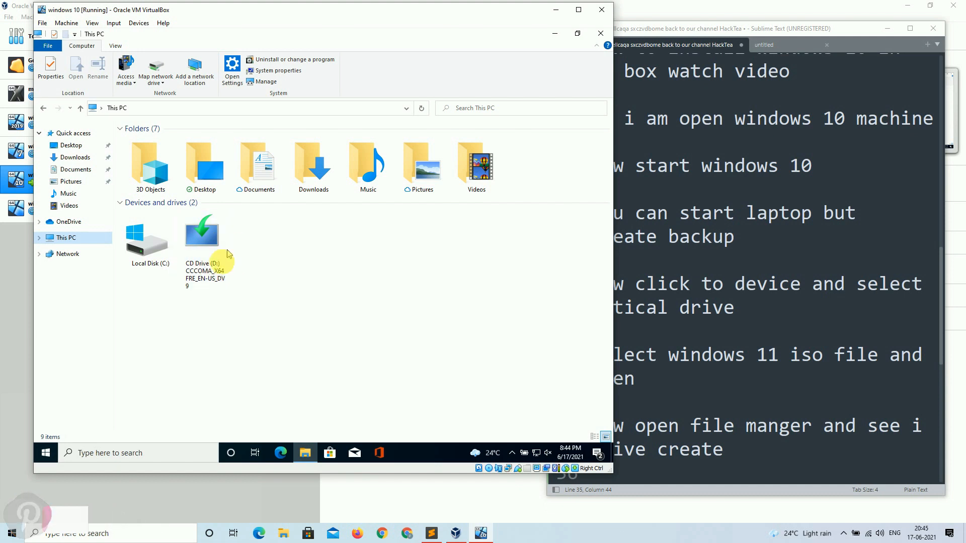
Add the note line "open and run setup.exe file" after a blank line in Sublime Text.
{"action": "left_click", "coordinate": [727, 451]}
{"action": "key", "text": "Return"}
{"action": "key", "text": "Return"}
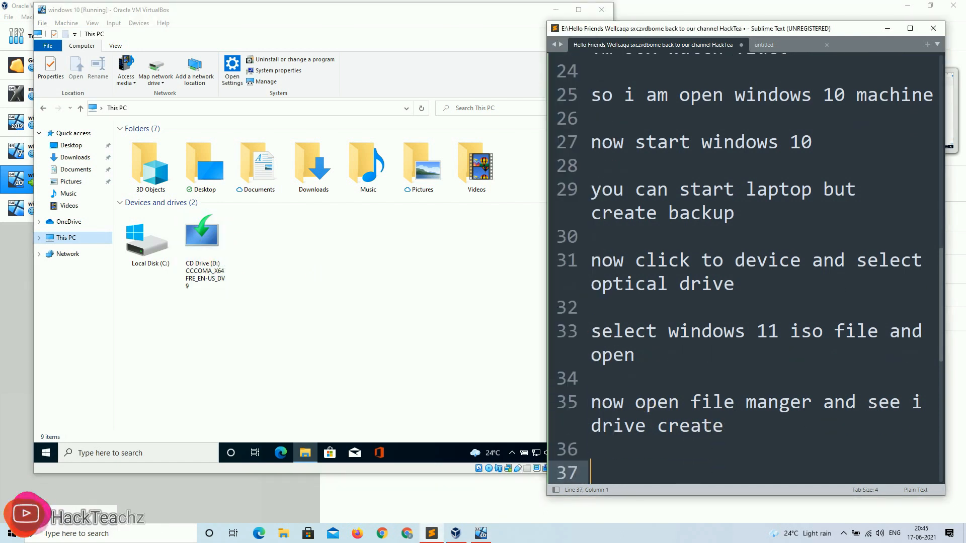
{"action": "type", "text": "open an"}
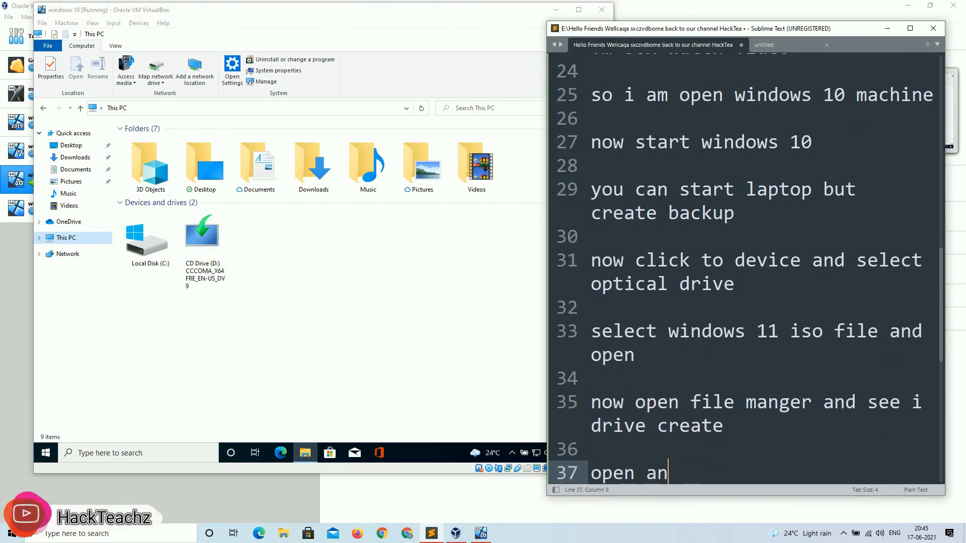
{"action": "type", "text": "d run "}
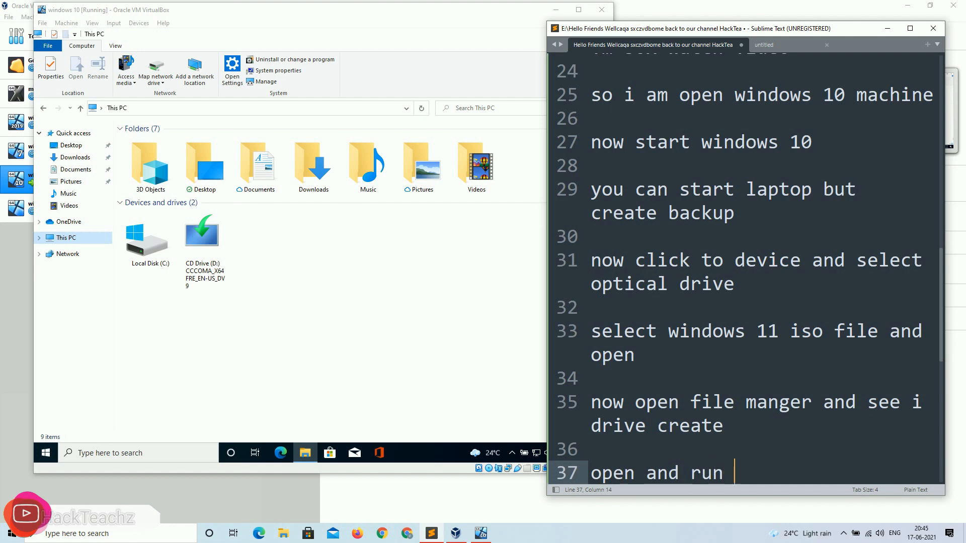
{"action": "type", "text": "setup.exe"}
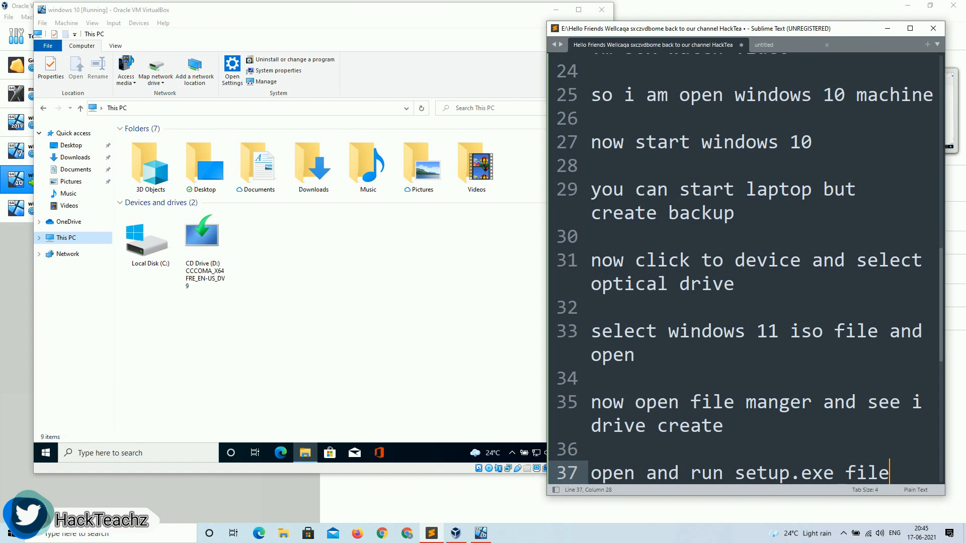
{"action": "type", "text": " file"}
{"action": "key", "text": "Return"}
{"action": "key", "text": "Return"}
Run the Windows setup from CD Drive (D:), allow it to make changes, and minimize the File Explorer window.
{"action": "double_click", "coordinate": [201, 233]}
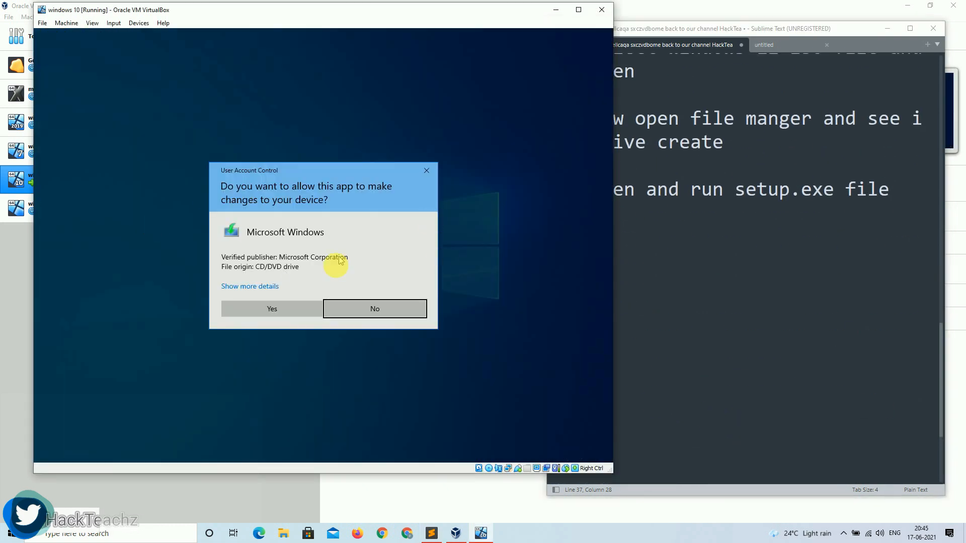
{"action": "left_click", "coordinate": [274, 309]}
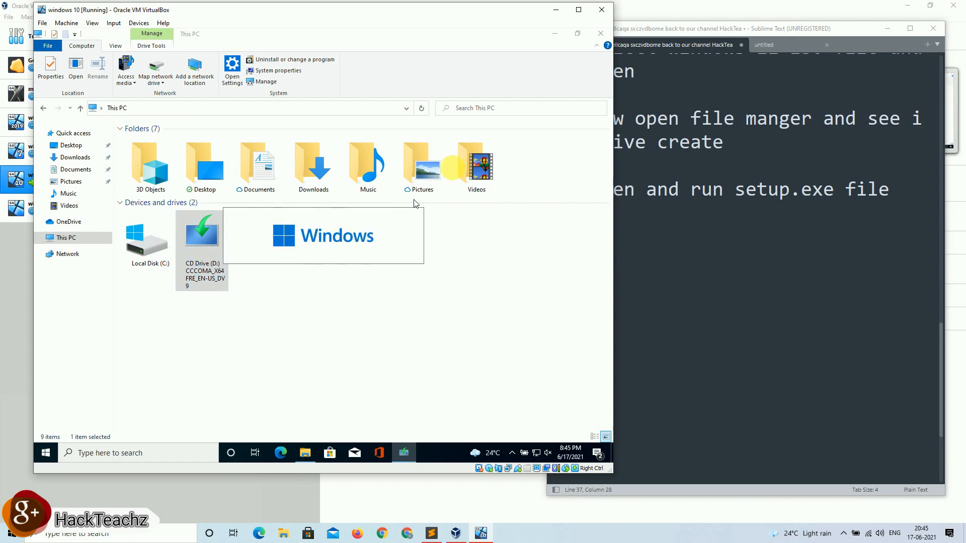
{"action": "left_click", "coordinate": [555, 33]}
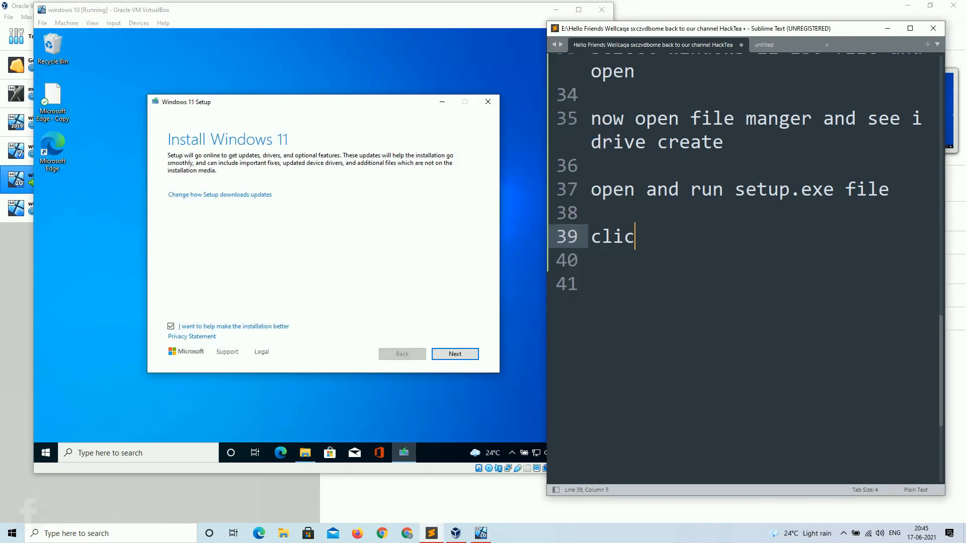
Finish the note line "click to next" and advance Windows 11 Setup past its Install Windows 11 page.
{"action": "type", "text": "k "}
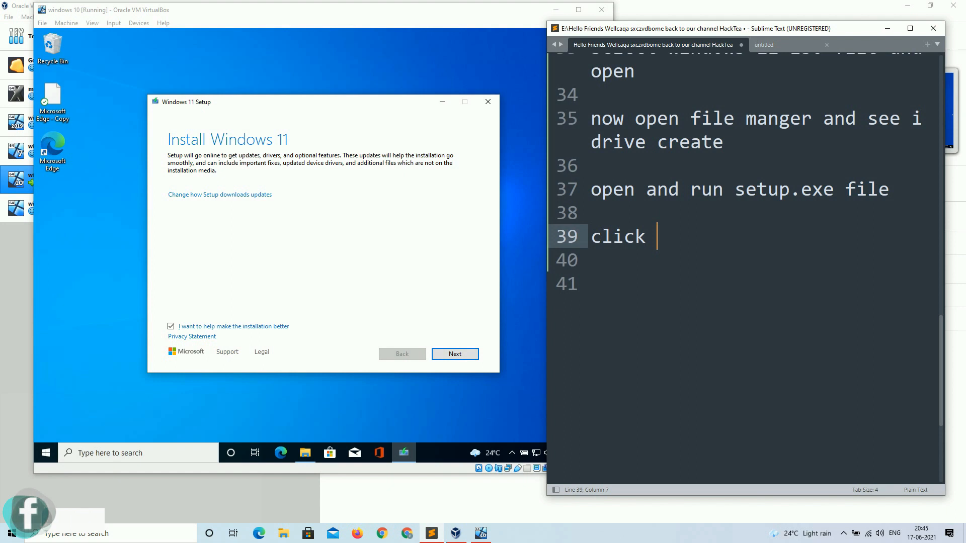
{"action": "type", "text": "to next"}
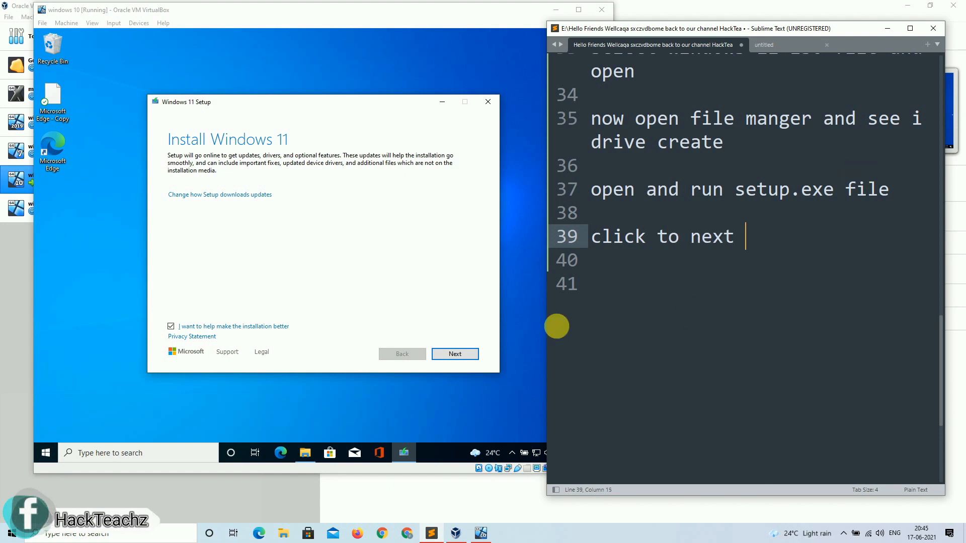
{"action": "left_click", "coordinate": [455, 354]}
Add the note line "wait ..." in Sublime Text, separated by blank lines.
{"action": "left_click", "coordinate": [766, 257]}
{"action": "key", "text": "Return"}
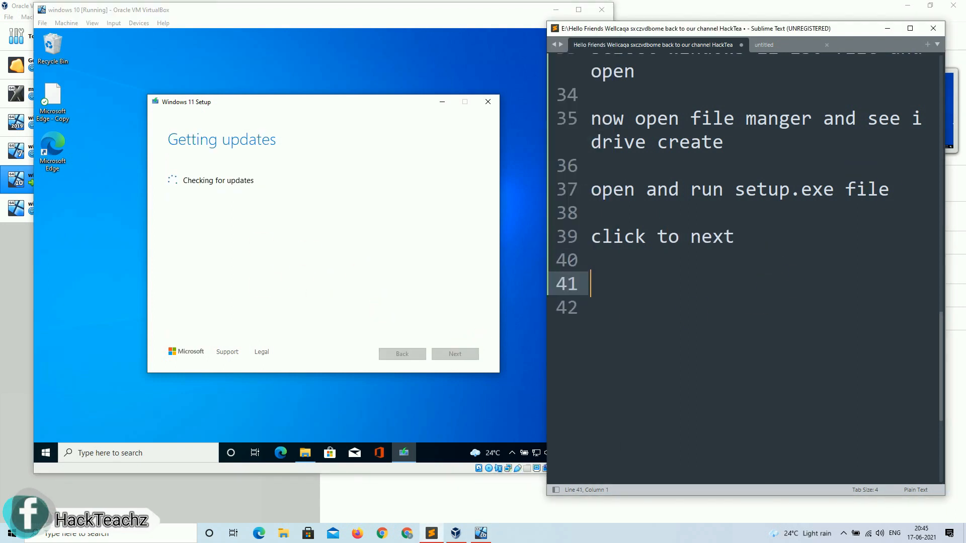
{"action": "type", "text": "wait "}
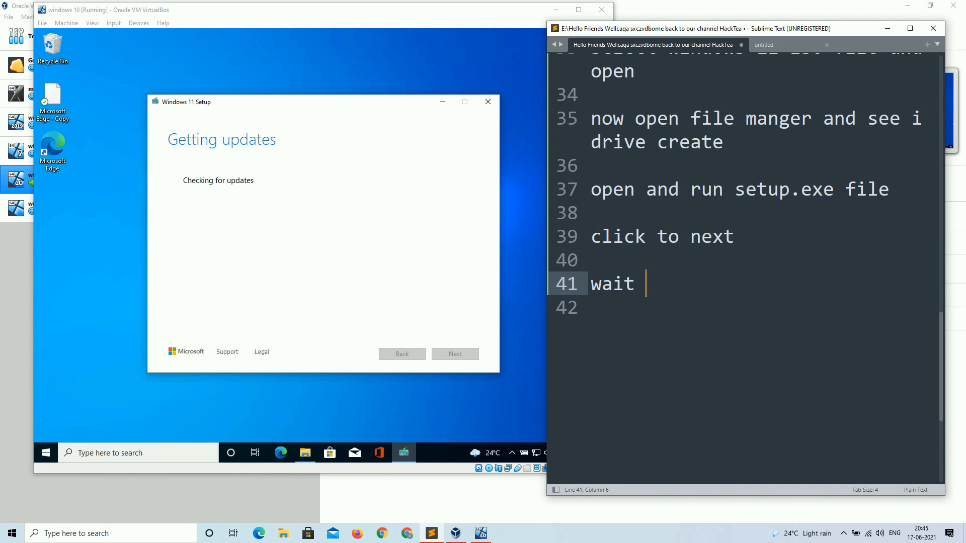
{"action": "type", "text": "..."}
{"action": "key", "text": "Return"}
{"action": "key", "text": "Return"}
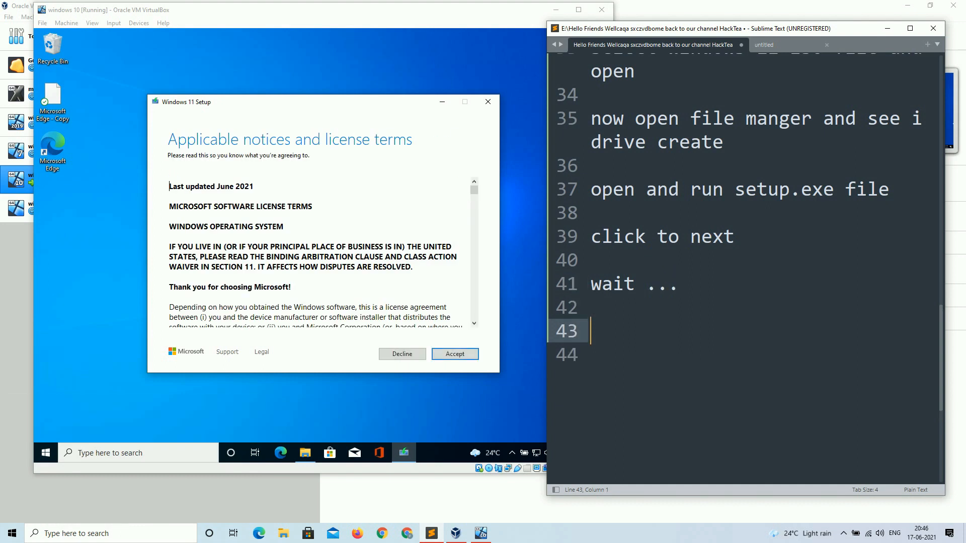
Add the note line "accept ." and accept the license terms in Windows 11 Setup.
{"action": "type", "text": "accept ."}
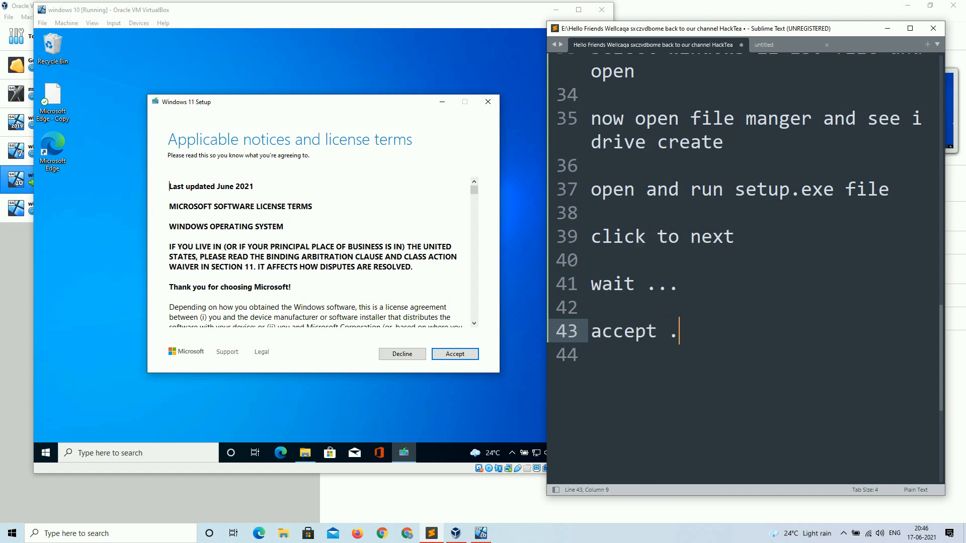
{"action": "left_click", "coordinate": [454, 354]}
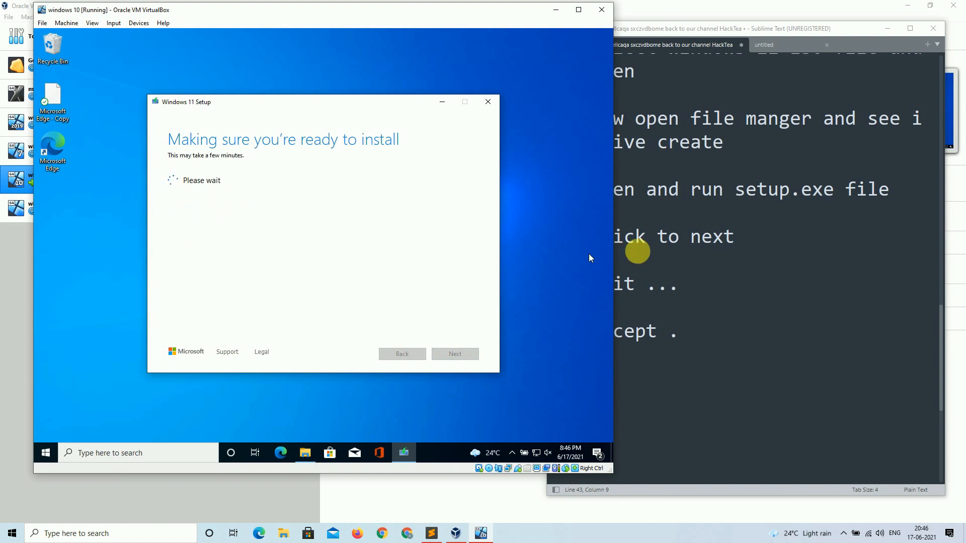
Add the note lines "now update start ." and "now install start." in Sublime Text, separated by blank lines.
{"action": "left_click", "coordinate": [732, 329]}
{"action": "key", "text": "Return"}
{"action": "key", "text": "Return"}
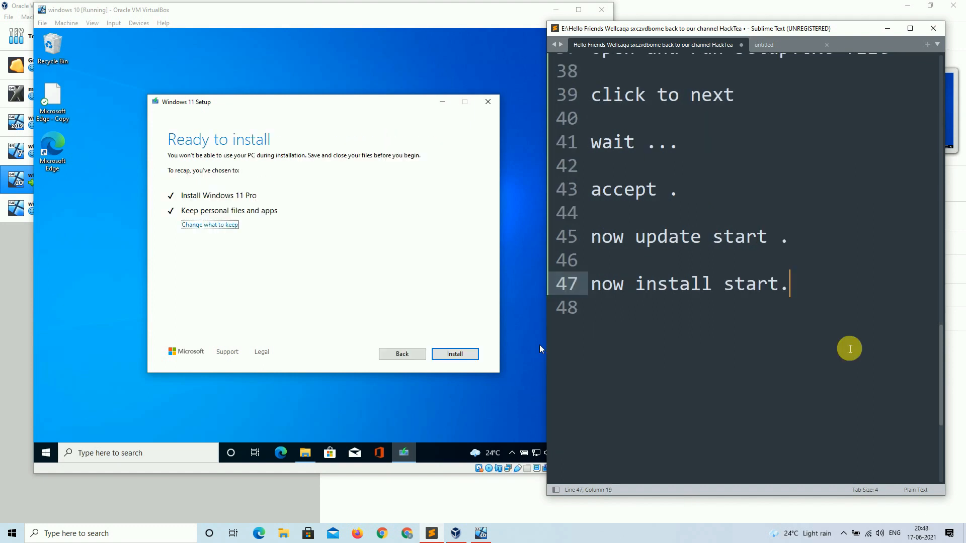
Add the note line "click to install" after a blank line and start the Windows 11 Pro installation, keeping personal files and apps.
{"action": "key", "text": "Return"}
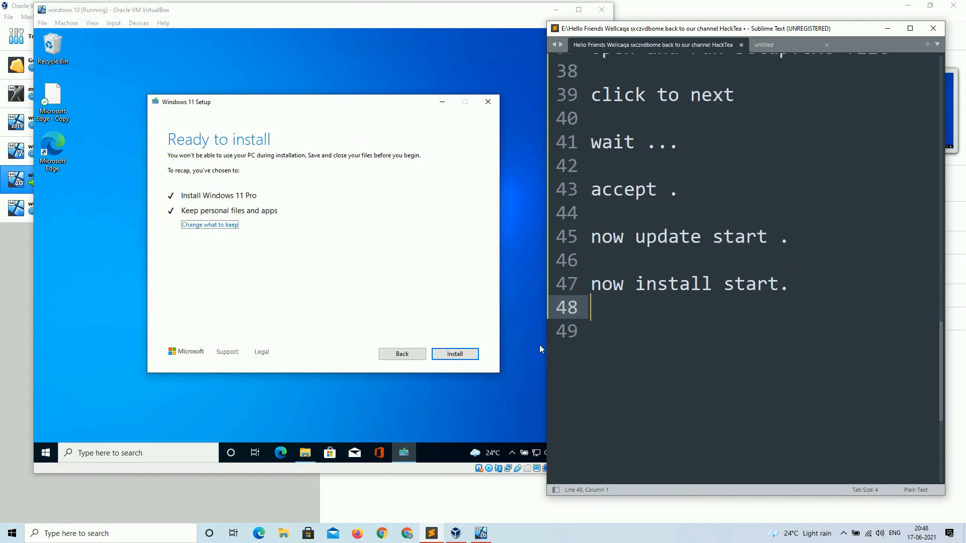
{"action": "key", "text": "Return"}
{"action": "type", "text": "click to install"}
{"action": "left_click", "coordinate": [366, 253]}
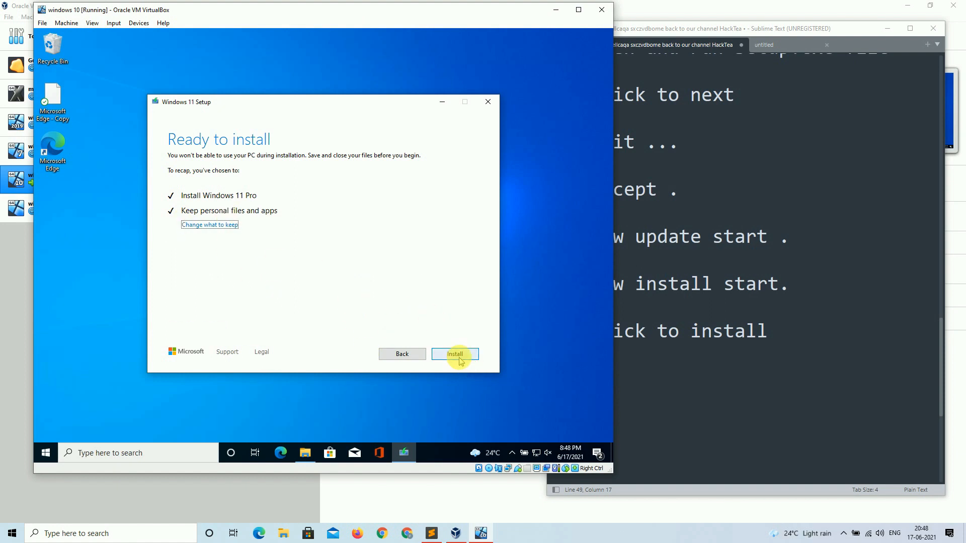
{"action": "left_click", "coordinate": [456, 355]}
Add the note lines "installing windows 11 ..", "now update start" and "wait....." in Sublime Text, separated by blank lines.
{"action": "left_click", "coordinate": [805, 353]}
{"action": "key", "text": "Return"}
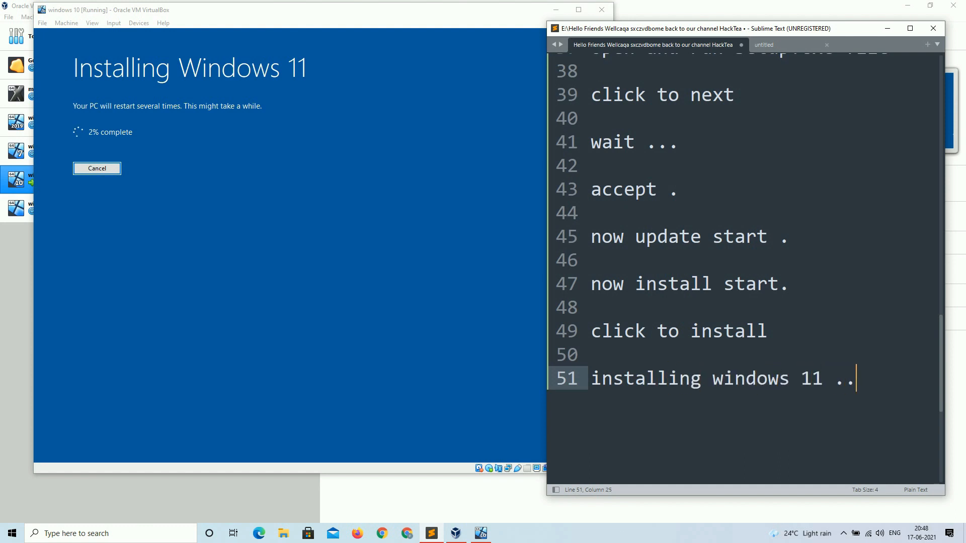
{"action": "left_click", "coordinate": [799, 255]}
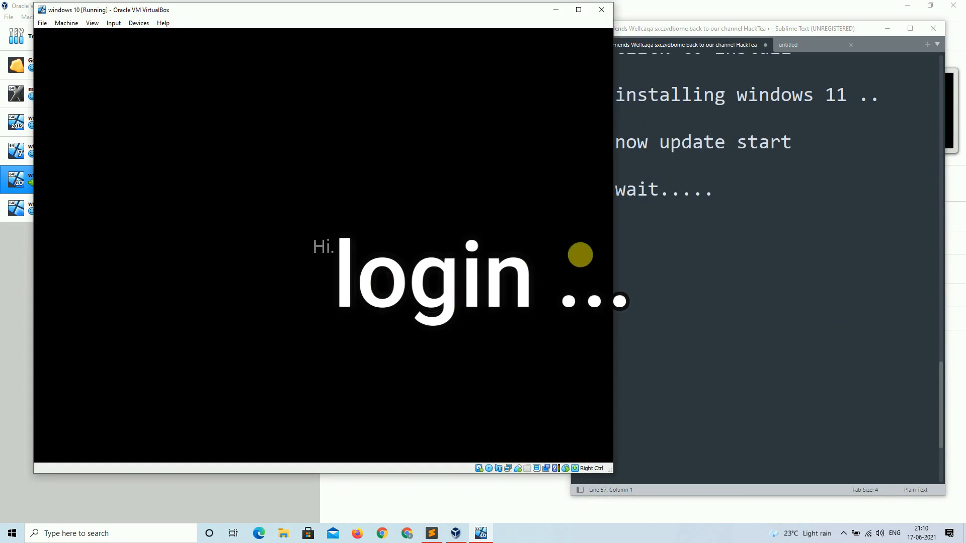
Add the note line "see my windows 11 install successfully" after a blank line in Sublime Text.
{"action": "left_click", "coordinate": [635, 237]}
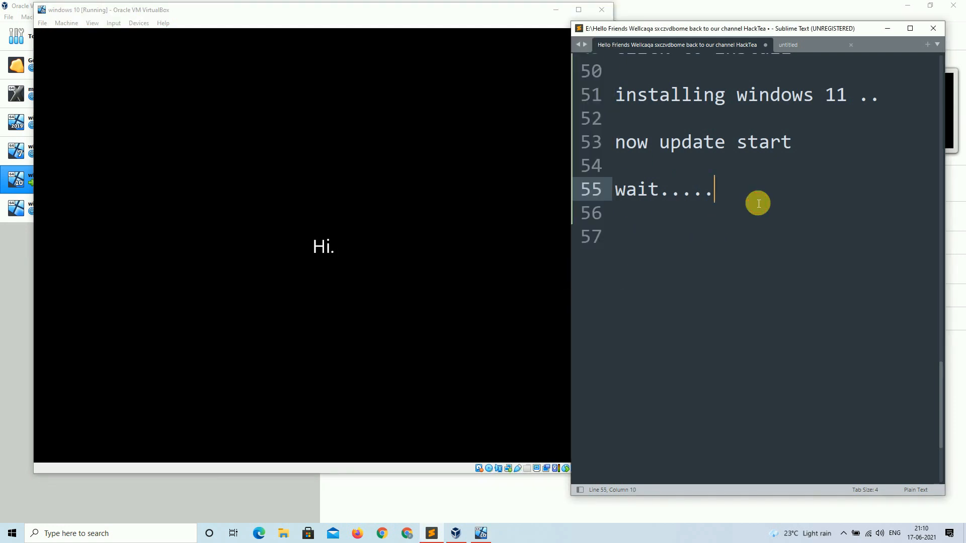
{"action": "type", "text": "see "}
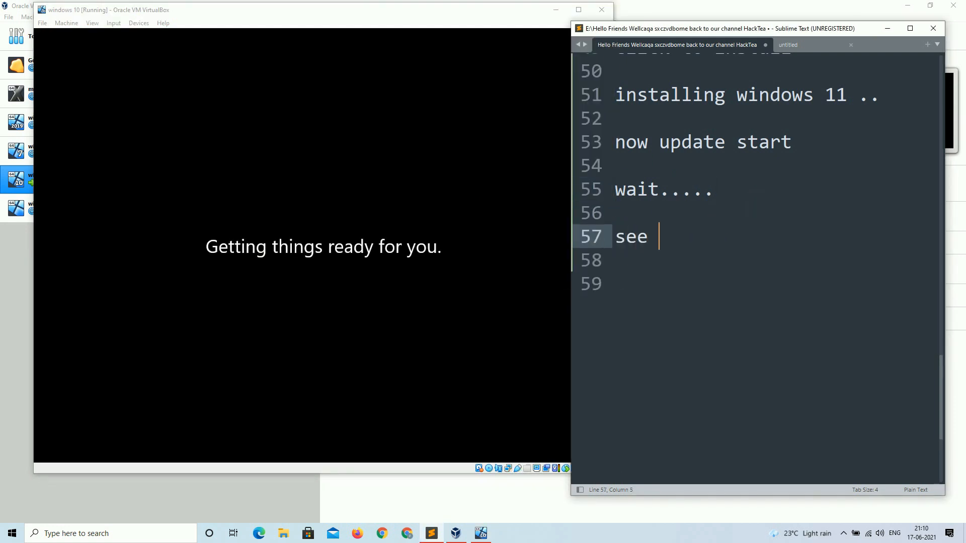
{"action": "type", "text": "my windows 11 instal"}
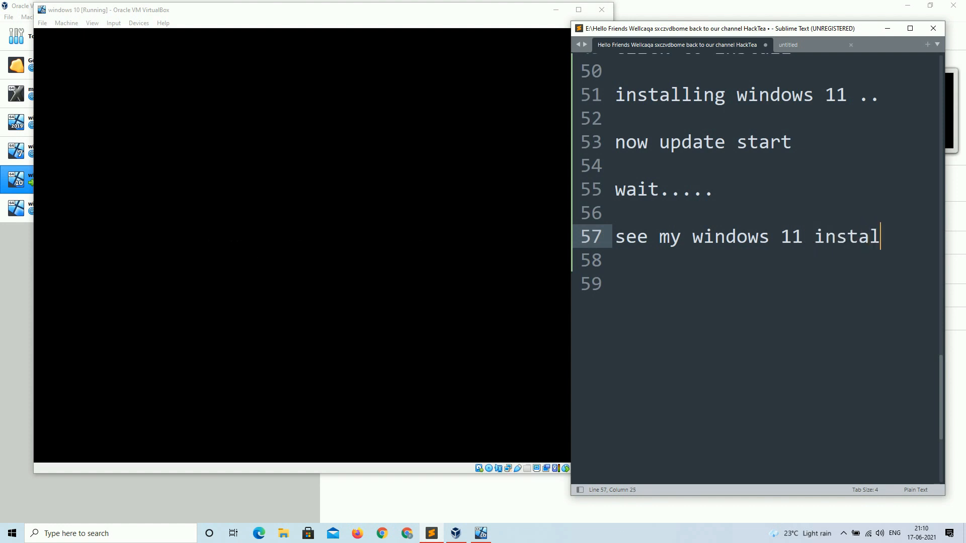
{"action": "type", "text": "l suc"}
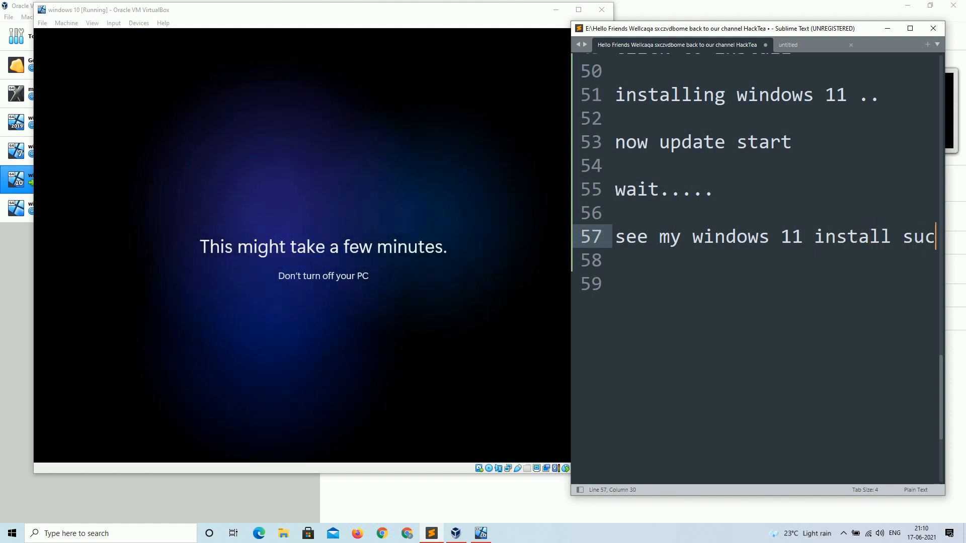
{"action": "type", "text": "cessfully"}
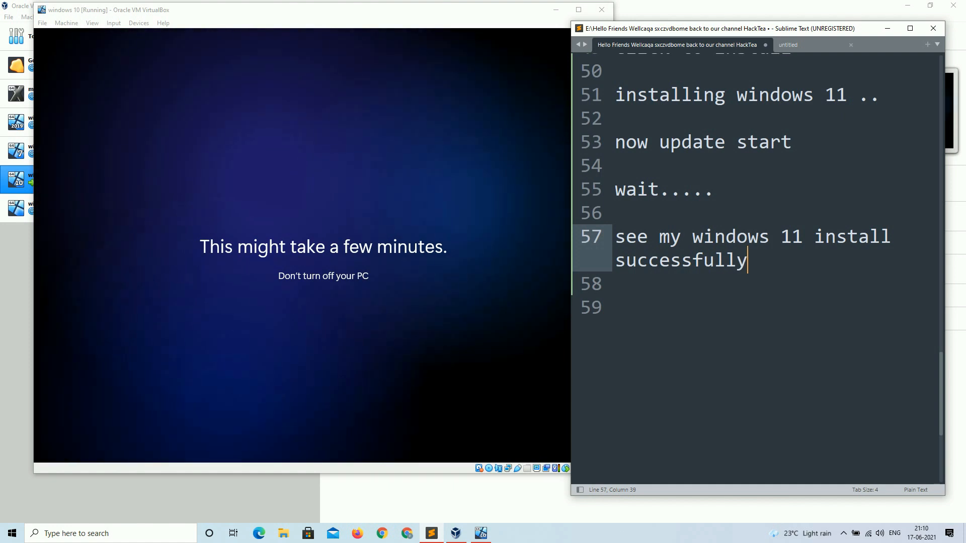
Add the note lines "wait few minutes.." and "almost" in Sublime Text, separated by blank lines.
{"action": "key", "text": "Return"}
{"action": "key", "text": "Return"}
{"action": "type", "text": "w mi"}
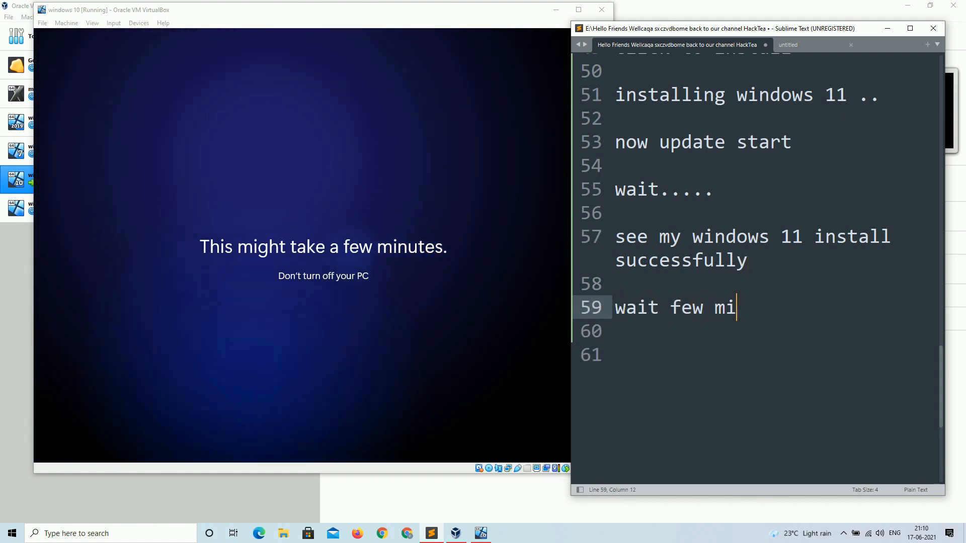
{"action": "type", "text": "nutes.."}
{"action": "key", "text": "Return"}
{"action": "key", "text": "Return"}
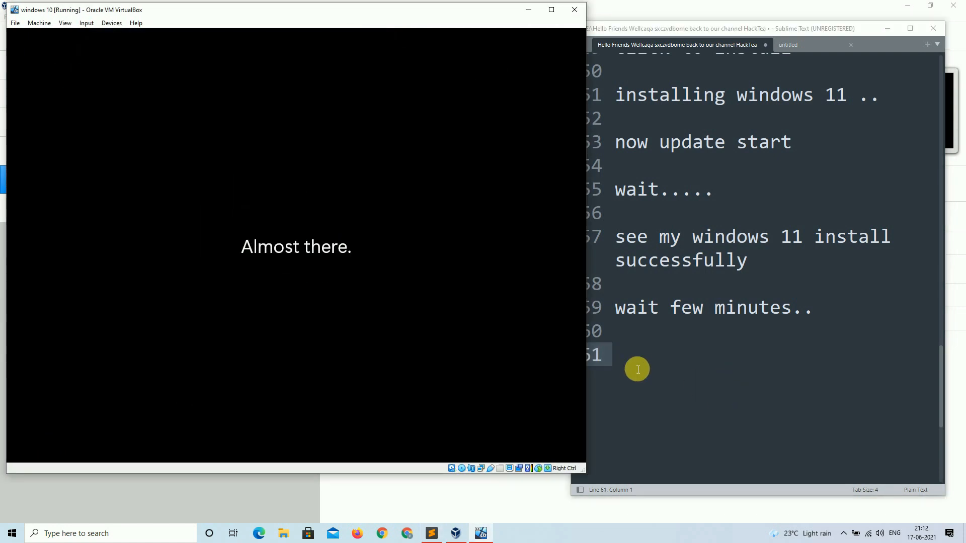
{"action": "left_click", "coordinate": [638, 370]}
{"action": "type", "text": "almost"}
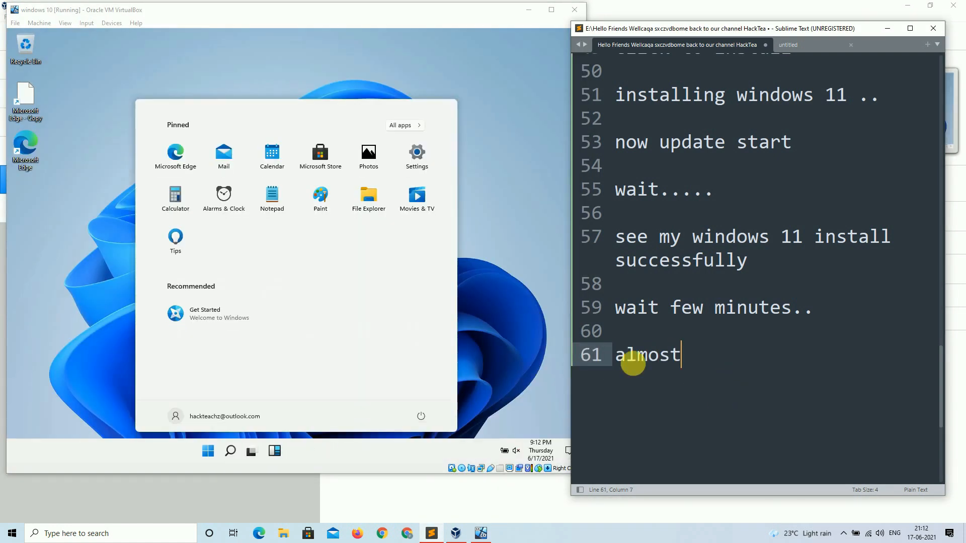
Close the Start menu in the virtual machine and open the desktop's context menu.
{"action": "left_click", "coordinate": [92, 197]}
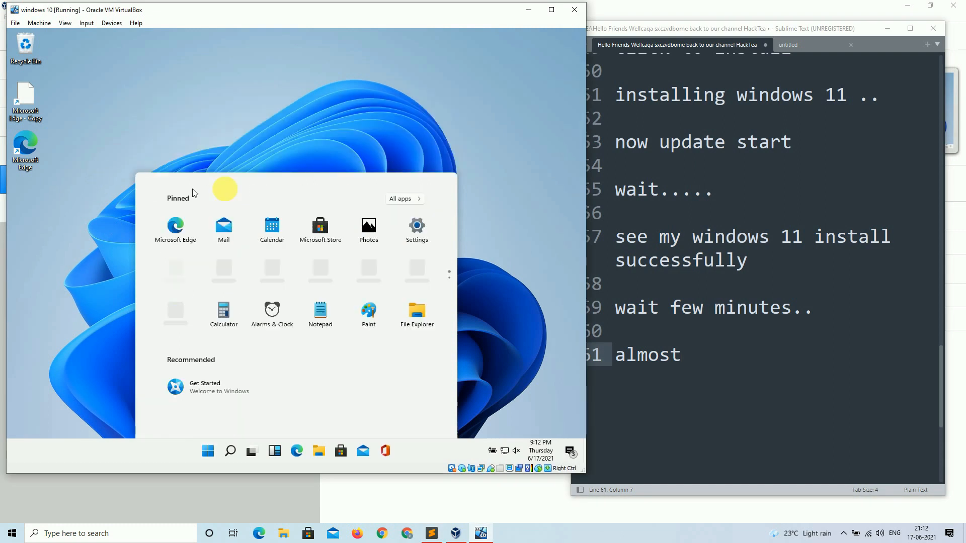
{"action": "right_click", "coordinate": [235, 151]}
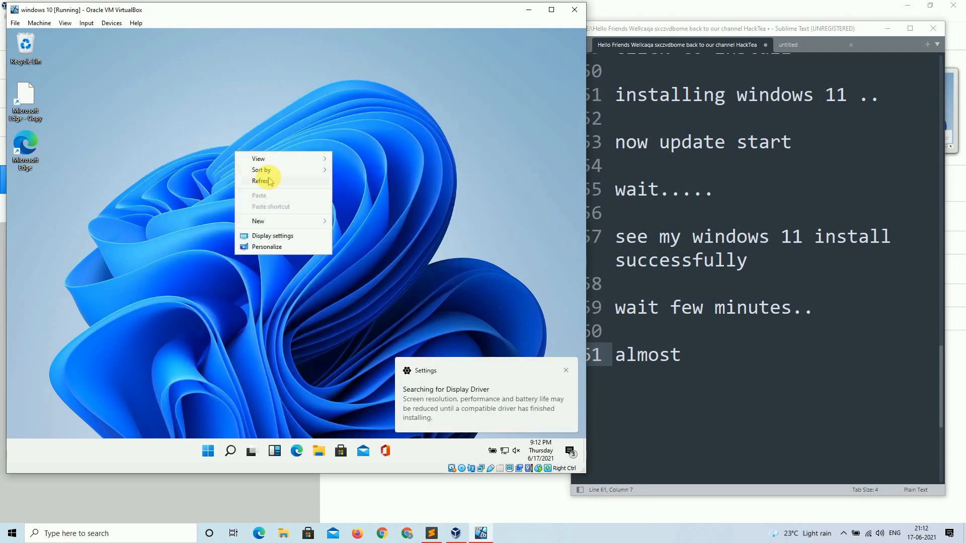
Add the note line "now see my windows 11 start.." after a blank line in Sublime Text.
{"action": "left_click", "coordinate": [723, 361]}
{"action": "key", "text": "Return"}
{"action": "key", "text": "Return"}
{"action": "type", "text": "now s"}
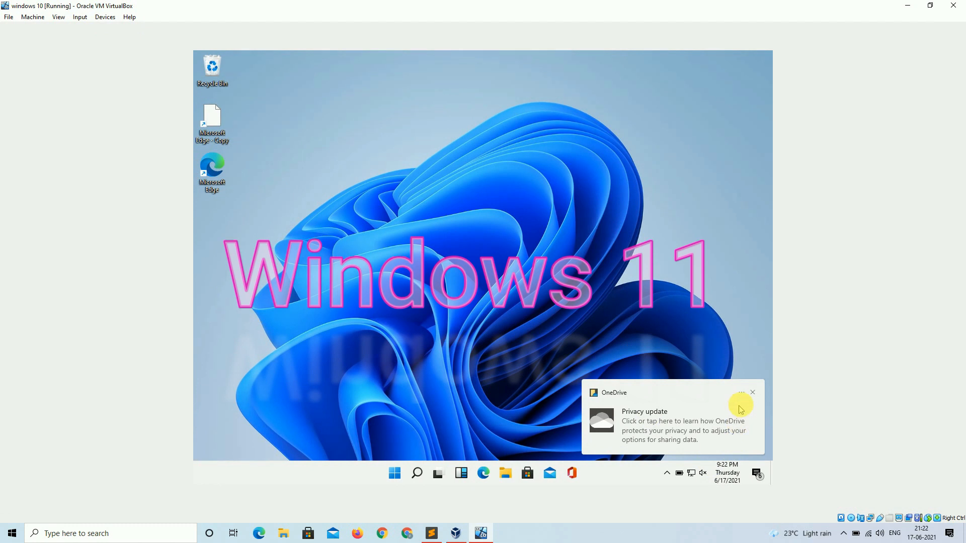
Dismiss the OneDrive notification and show This PC in a maximized File Explorer window in the virtual machine.
{"action": "left_click", "coordinate": [755, 395]}
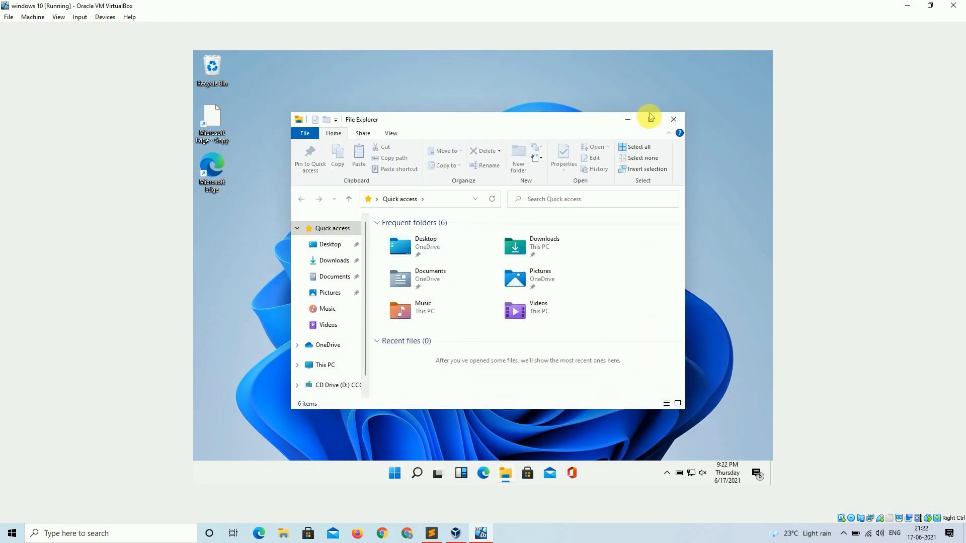
{"action": "left_click", "coordinate": [651, 119]}
{"action": "left_click", "coordinate": [229, 300]}
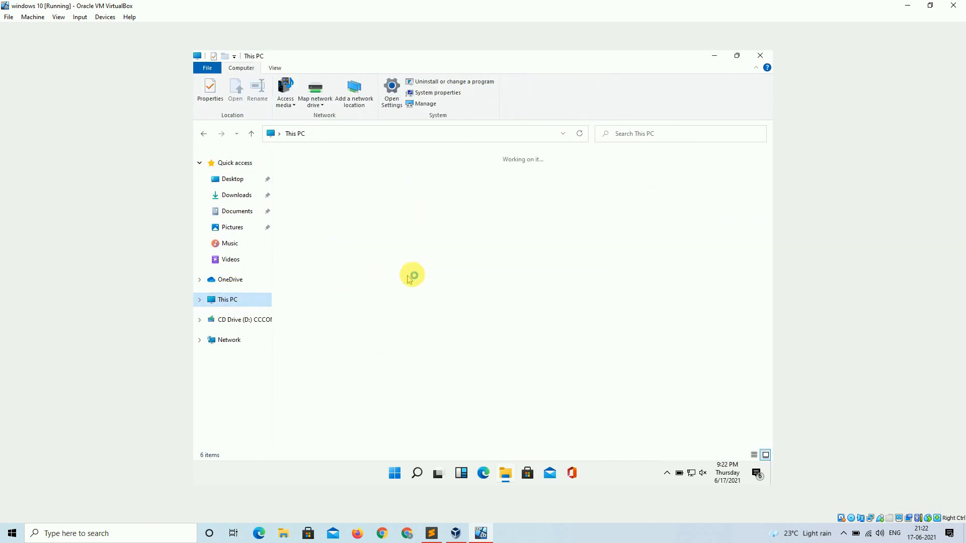
Minimize and reopen the This PC window, restore it to its smaller size and minimize it again.
{"action": "left_click", "coordinate": [716, 56]}
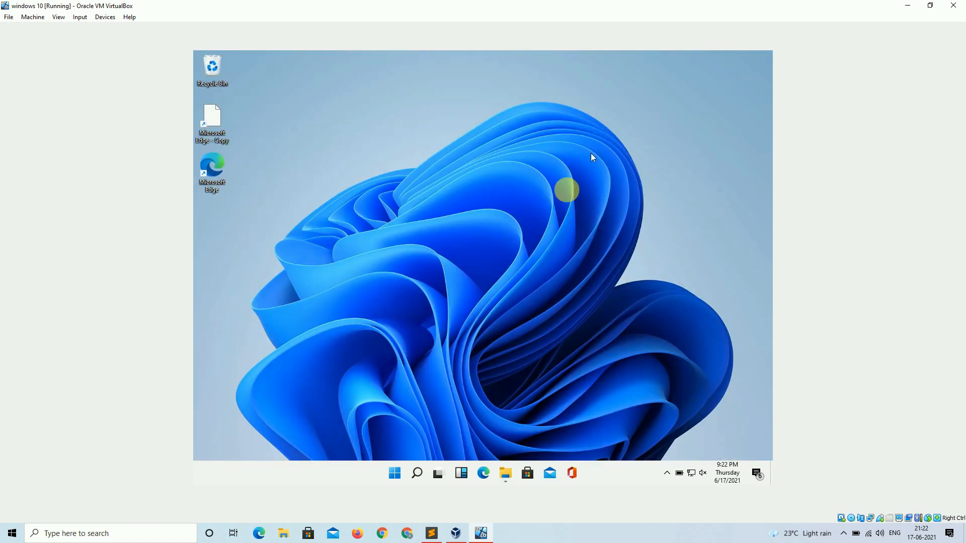
{"action": "left_click", "coordinate": [506, 474]}
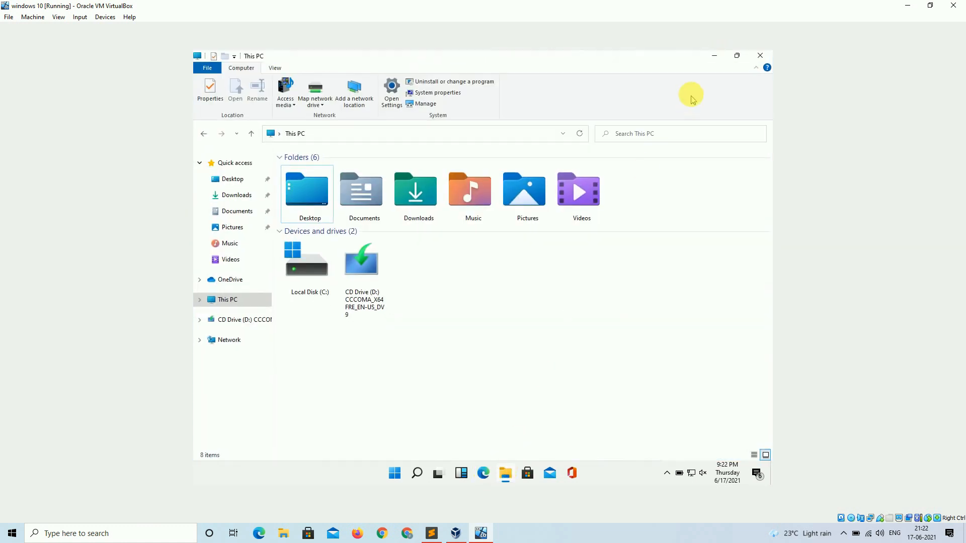
{"action": "left_click", "coordinate": [734, 54]}
{"action": "left_click", "coordinate": [628, 119]}
Launch Get Started from the Start menu's recommended items, and bring the Start menu up again.
{"action": "left_click", "coordinate": [394, 474]}
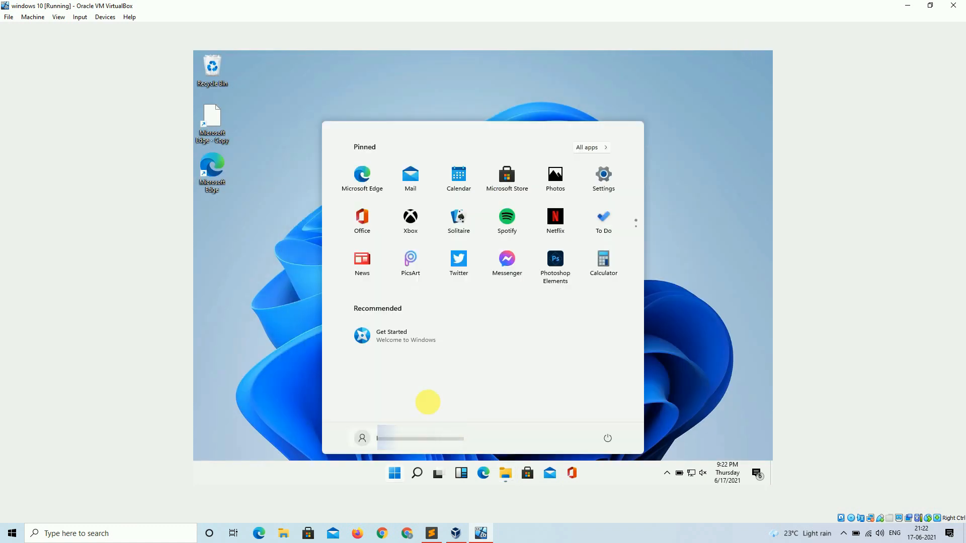
{"action": "left_click", "coordinate": [401, 337]}
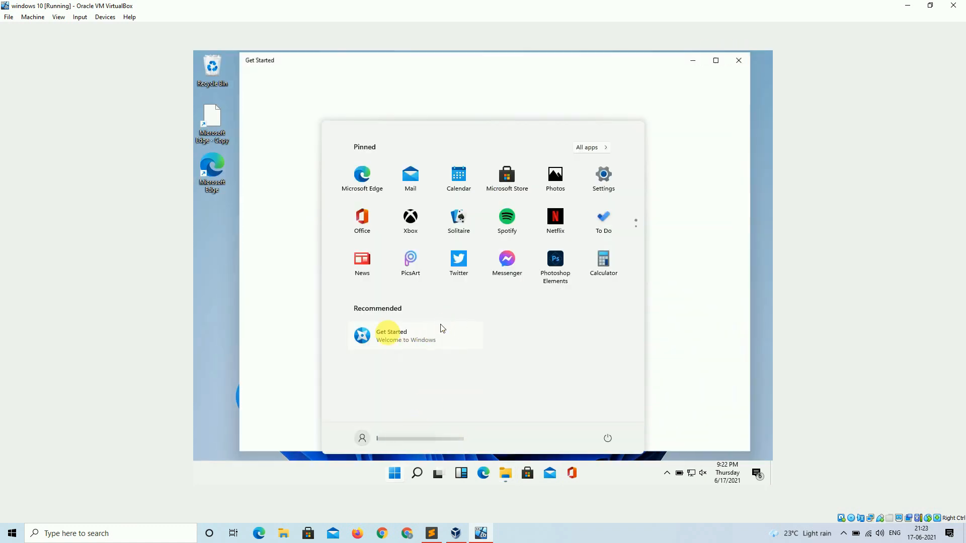
{"action": "left_click", "coordinate": [383, 473]}
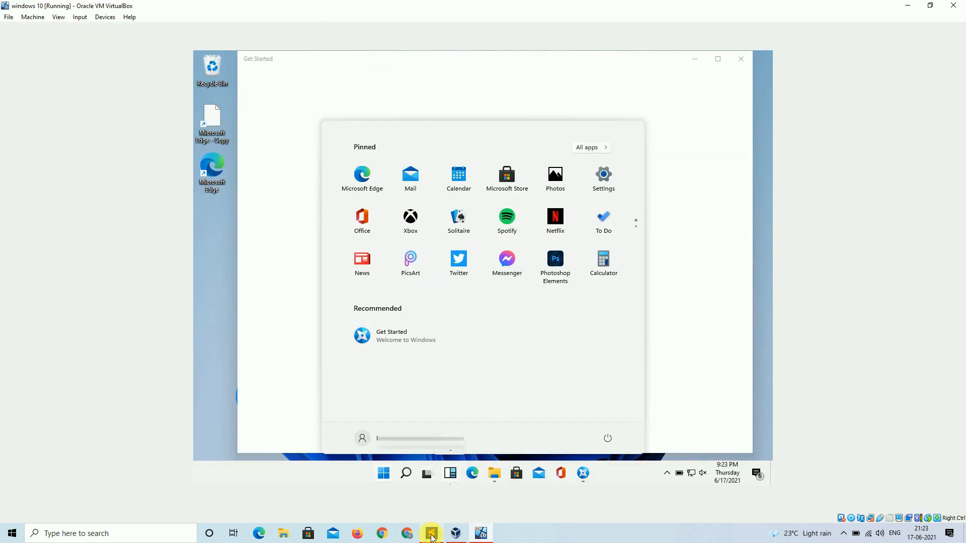
Switch to Sublime Text and add the note line "see all feature of windows 11", followed by a blank line.
{"action": "left_click", "coordinate": [432, 534]}
{"action": "type", "text": "s"}
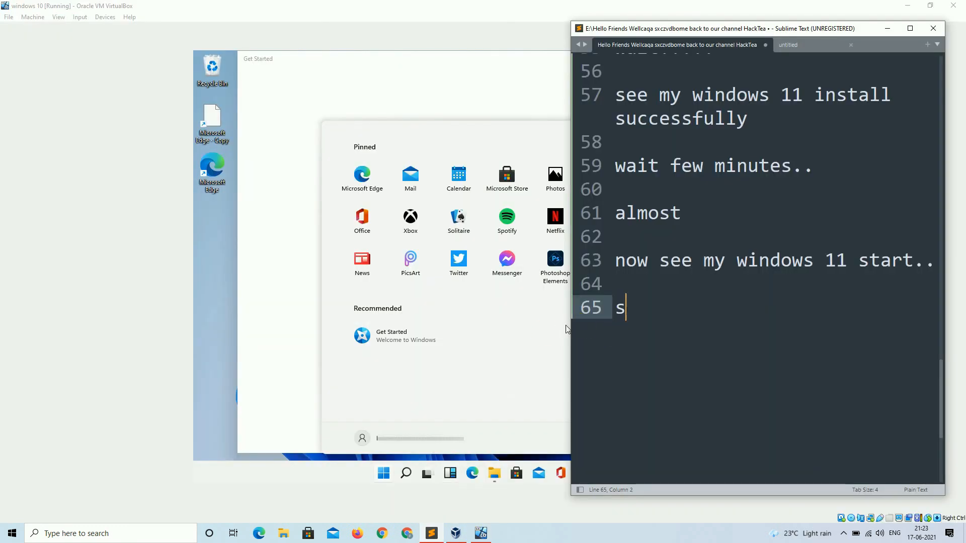
{"action": "type", "text": "ee all feature of windows "}
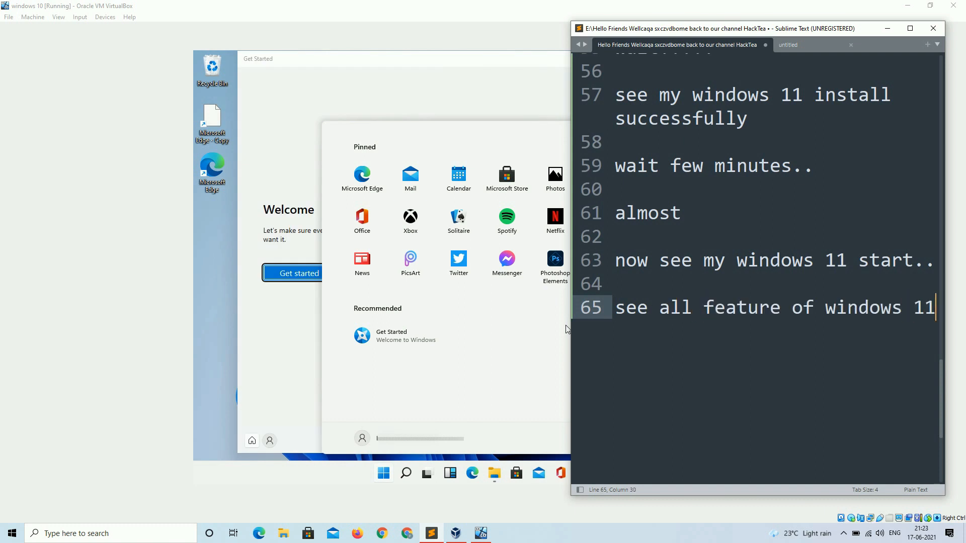
{"action": "type", "text": "11"}
{"action": "key", "text": "Return"}
{"action": "key", "text": "Return"}
{"action": "scroll", "coordinate": [776, 261], "scroll_direction": "down", "scroll_amount": 4}
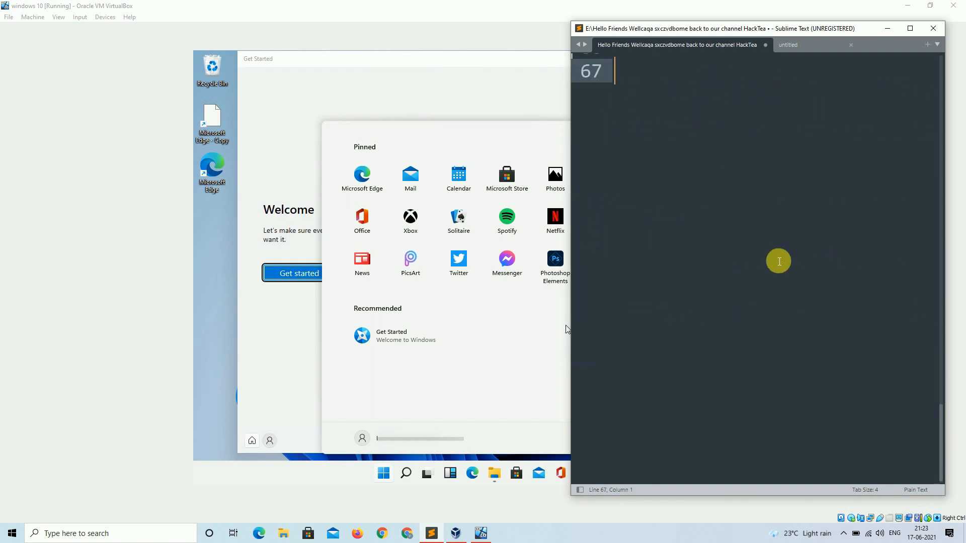
Look through the full list of installed apps in the virtual machine's Start menu.
{"action": "left_click", "coordinate": [518, 351]}
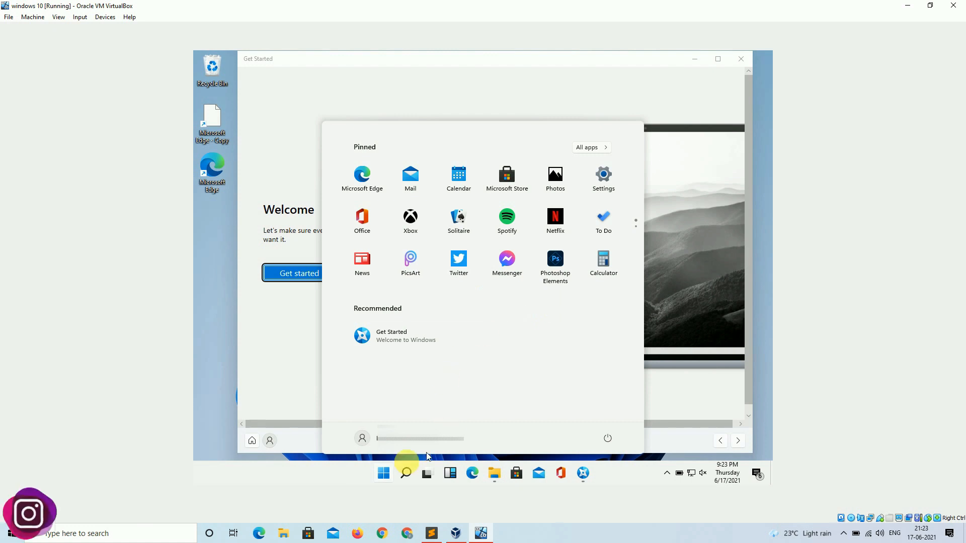
{"action": "left_click", "coordinate": [587, 148]}
{"action": "scroll", "coordinate": [438, 287], "scroll_direction": "down", "scroll_amount": 15}
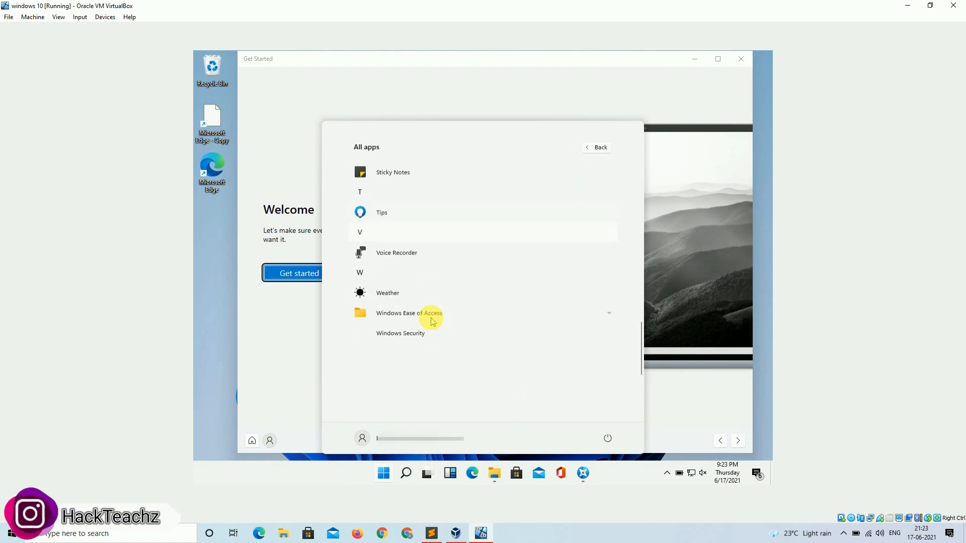
Look back through the installed apps up to the beginning of the list, and close the Start menu and the Get Started window.
{"action": "scroll", "coordinate": [433, 332], "scroll_direction": "up", "scroll_amount": 10}
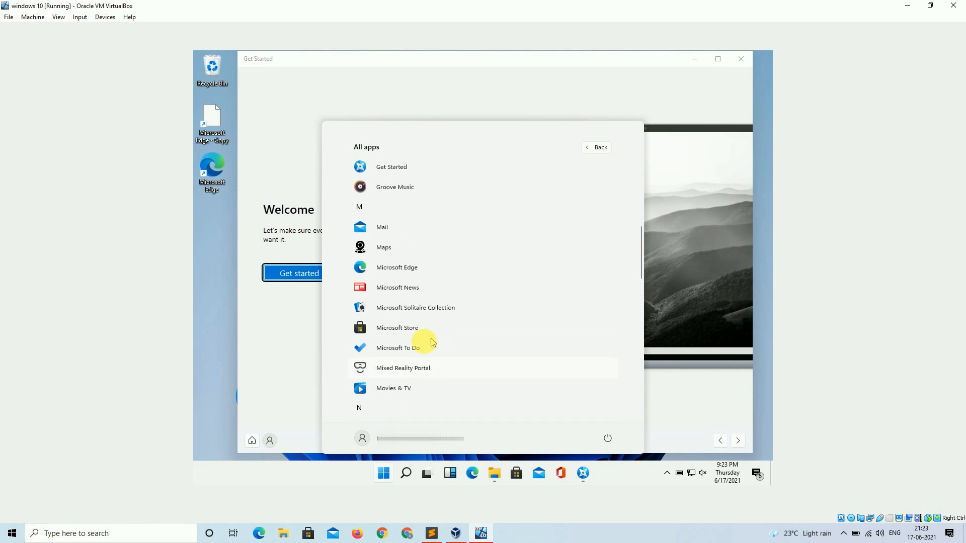
{"action": "scroll", "coordinate": [431, 342], "scroll_direction": "up", "scroll_amount": 6}
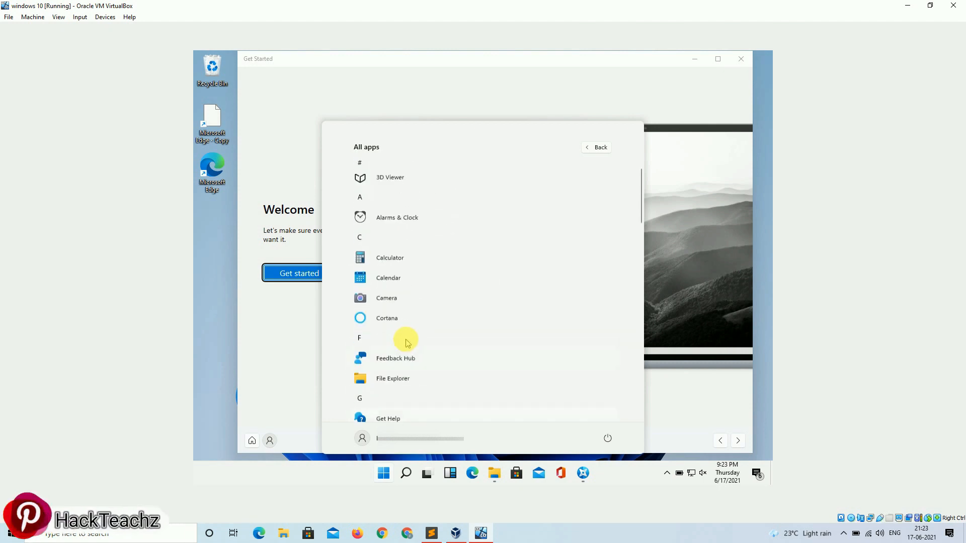
{"action": "left_click", "coordinate": [273, 179]}
{"action": "left_click", "coordinate": [741, 58]}
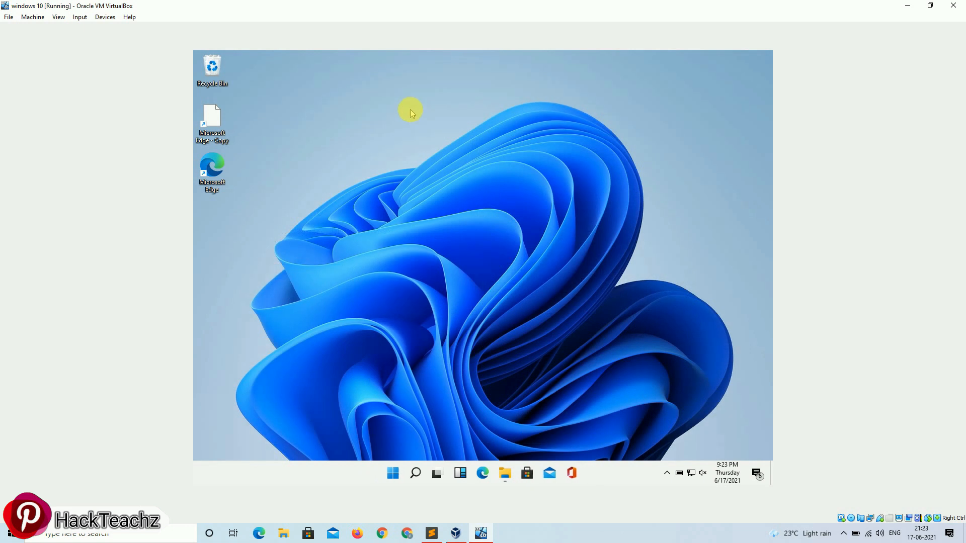
Open and close the Recycle Bin, and browse the Microsoft Store home page down to its collections before closing the store.
{"action": "double_click", "coordinate": [212, 68]}
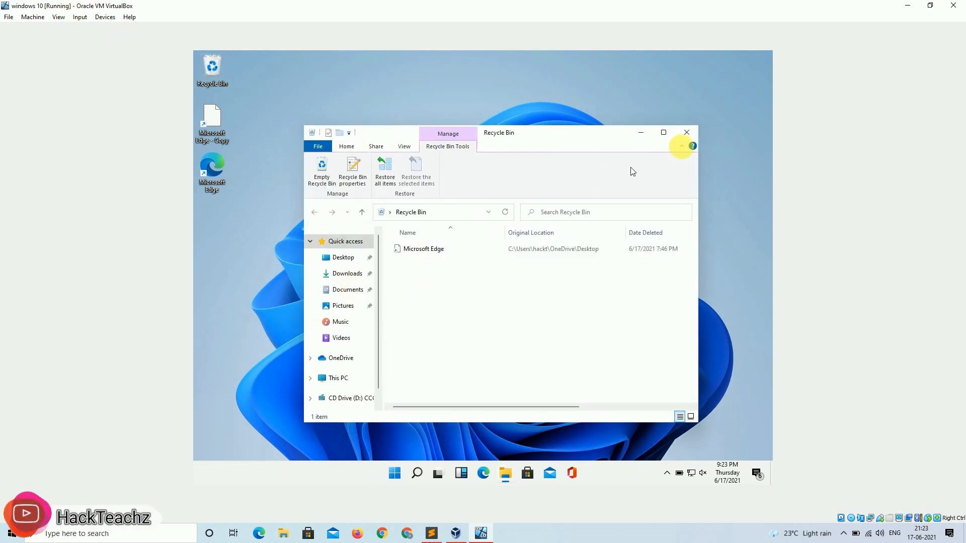
{"action": "left_click", "coordinate": [688, 133]}
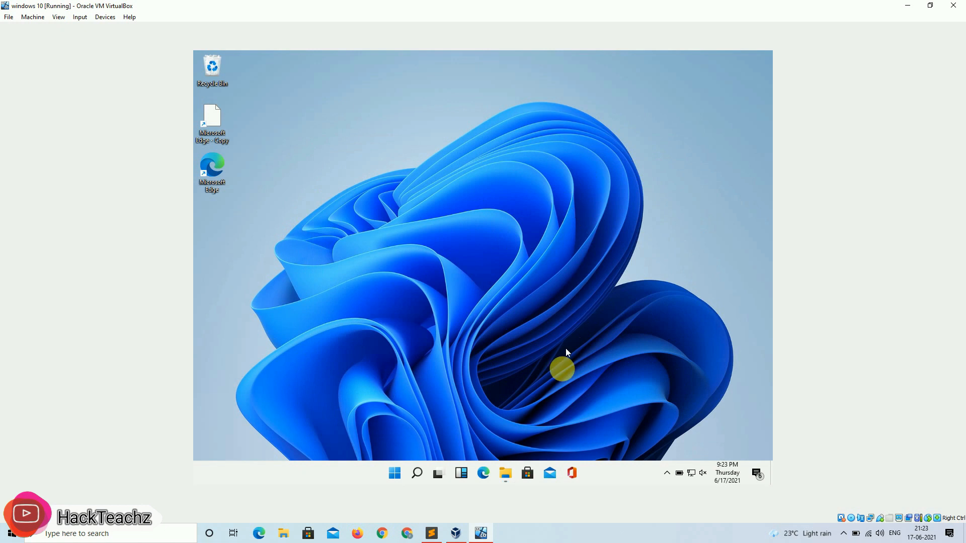
{"action": "left_click", "coordinate": [526, 472]}
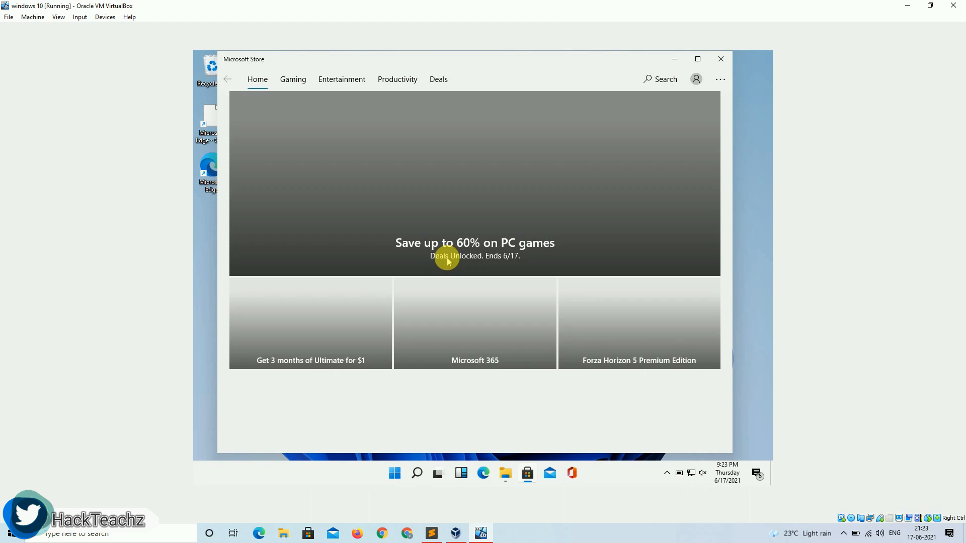
{"action": "scroll", "coordinate": [443, 271], "scroll_direction": "down", "scroll_amount": 15}
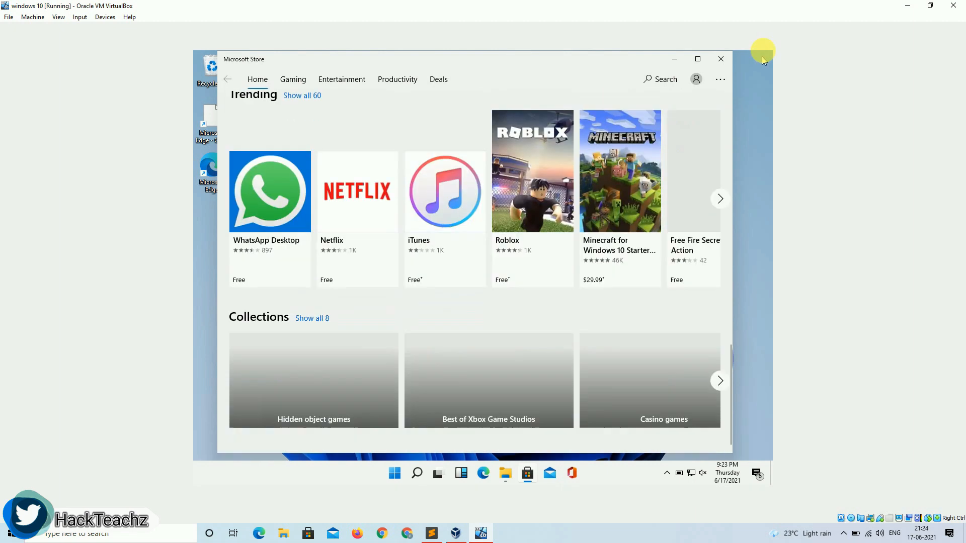
{"action": "left_click", "coordinate": [722, 60]}
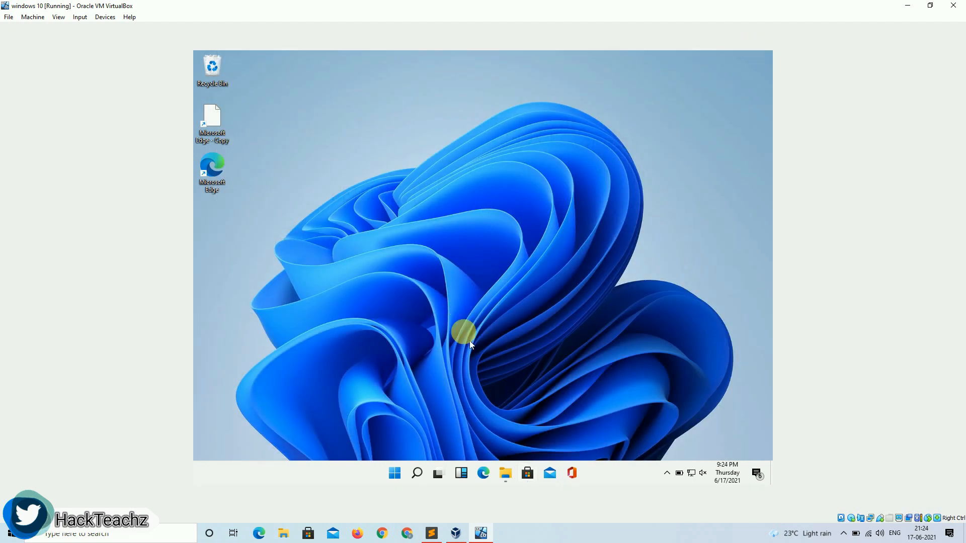
Open Task View in the virtual machine and switch between virtual desktops.
{"action": "left_click", "coordinate": [438, 476]}
{"action": "left_click", "coordinate": [516, 429]}
{"action": "left_click", "coordinate": [531, 426]}
{"action": "left_click", "coordinate": [466, 428]}
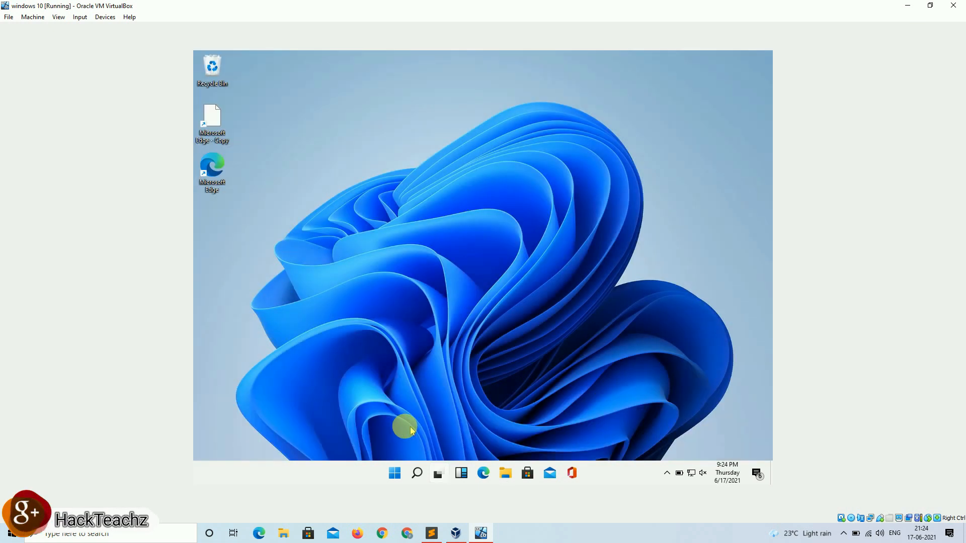
View the widgets feed with its news stories and dismiss it.
{"action": "left_click", "coordinate": [461, 473]}
{"action": "scroll", "coordinate": [309, 283], "scroll_direction": "down", "scroll_amount": 5}
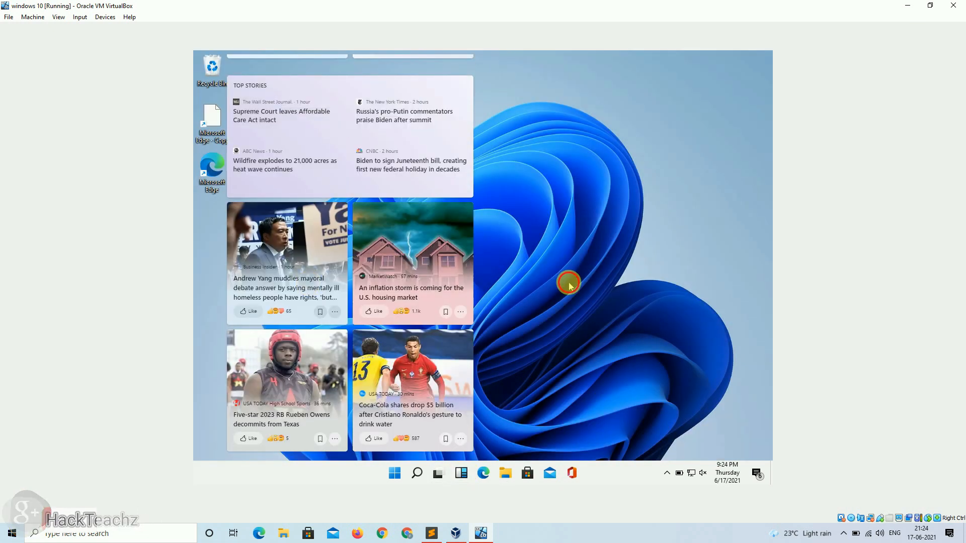
{"action": "left_click", "coordinate": [569, 285]}
Search for and open Control Panel in the virtual machine, and show all of its items as large icons.
{"action": "left_click", "coordinate": [418, 471]}
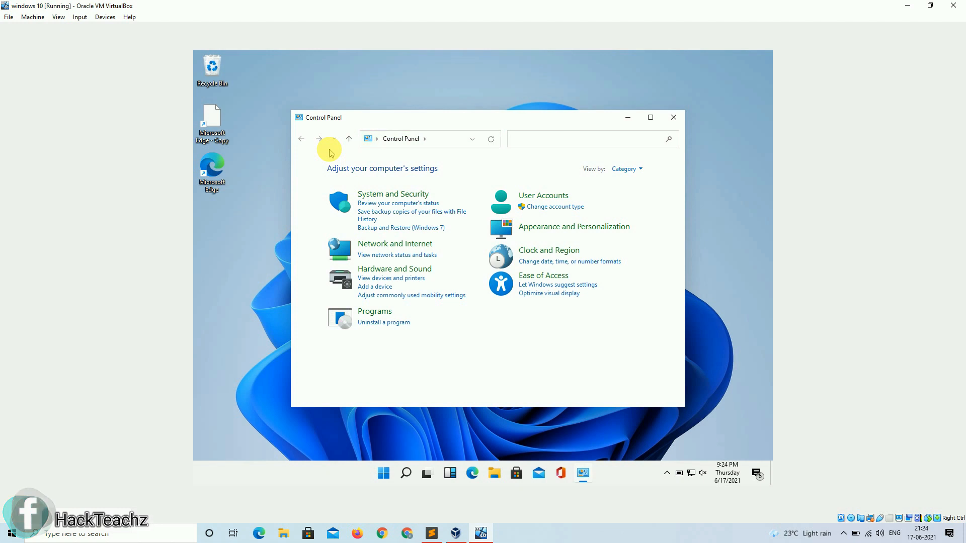
{"action": "left_click", "coordinate": [624, 169]}
{"action": "left_click", "coordinate": [637, 197]}
{"action": "scroll", "coordinate": [472, 330], "scroll_direction": "down", "scroll_amount": 3}
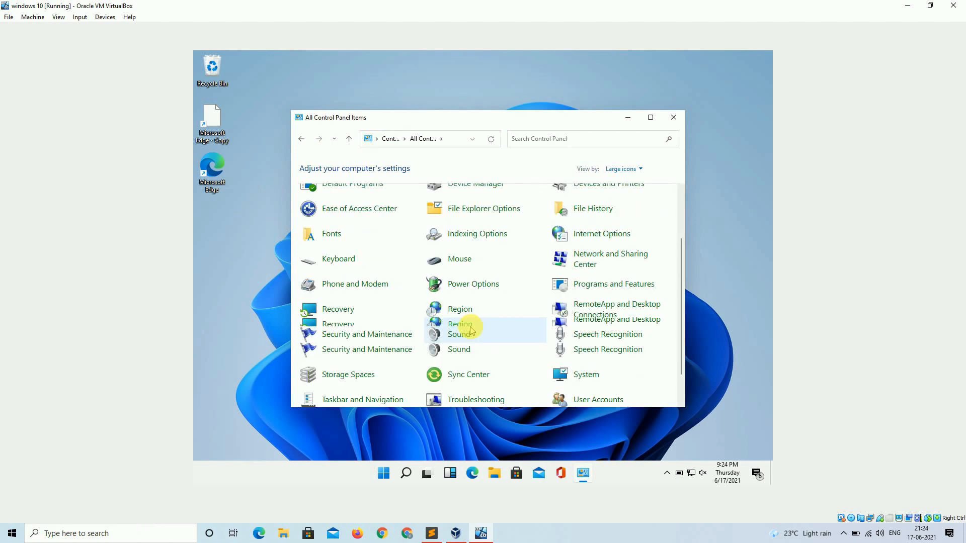
{"action": "scroll", "coordinate": [472, 332], "scroll_direction": "down", "scroll_amount": 2}
Switch to Sublime Text and add the note line "icon change", and return to the virtual machine to close Control Panel.
{"action": "left_click", "coordinate": [431, 533]}
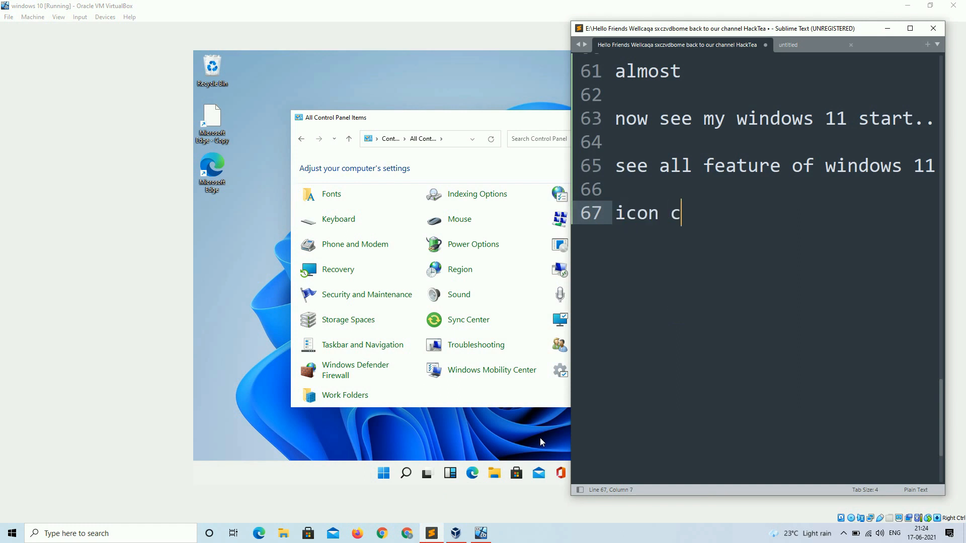
{"action": "left_click", "coordinate": [374, 125]}
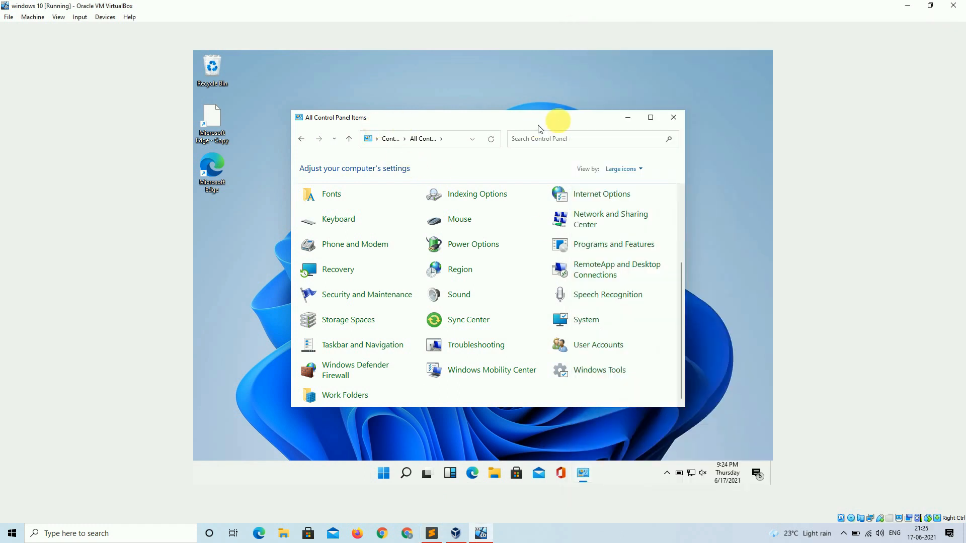
{"action": "left_click", "coordinate": [673, 119]}
Shut down the virtual machine from the Start menu's power options.
{"action": "left_click", "coordinate": [395, 473]}
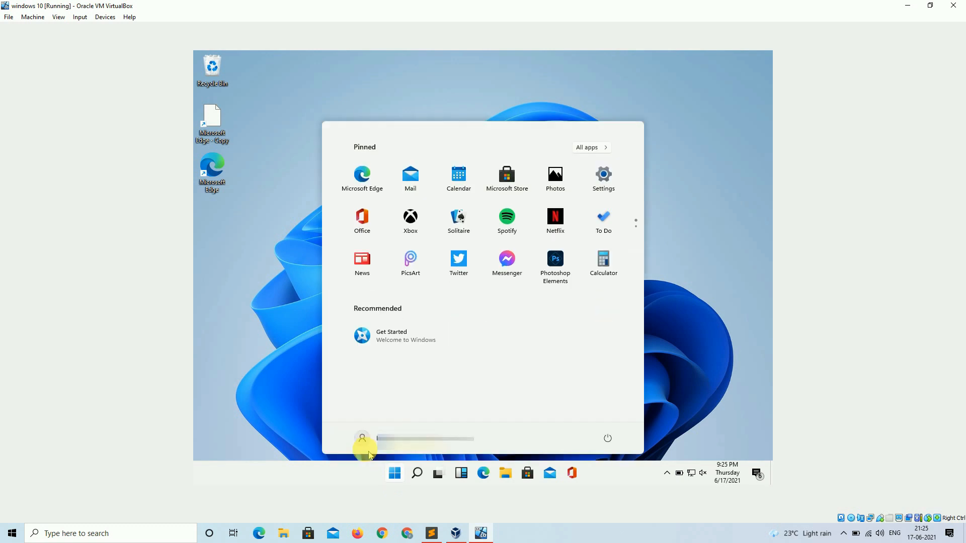
{"action": "left_click", "coordinate": [608, 441]}
{"action": "left_click", "coordinate": [614, 401]}
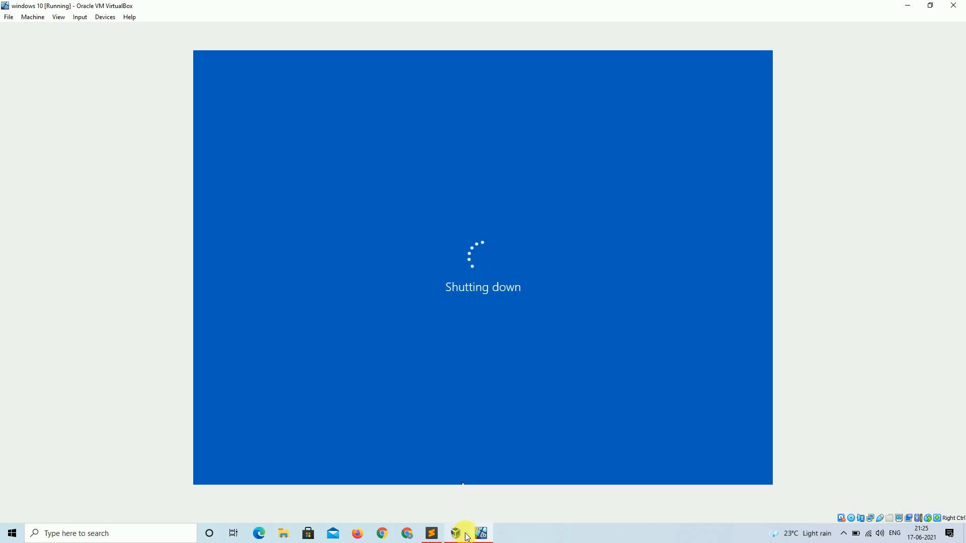
Switch to Sublime Text and add the closing lines "so thank you", "subscribe for more videos" and "thanks fo", separated by blank lines.
{"action": "left_click", "coordinate": [432, 533]}
{"action": "left_click", "coordinate": [731, 309]}
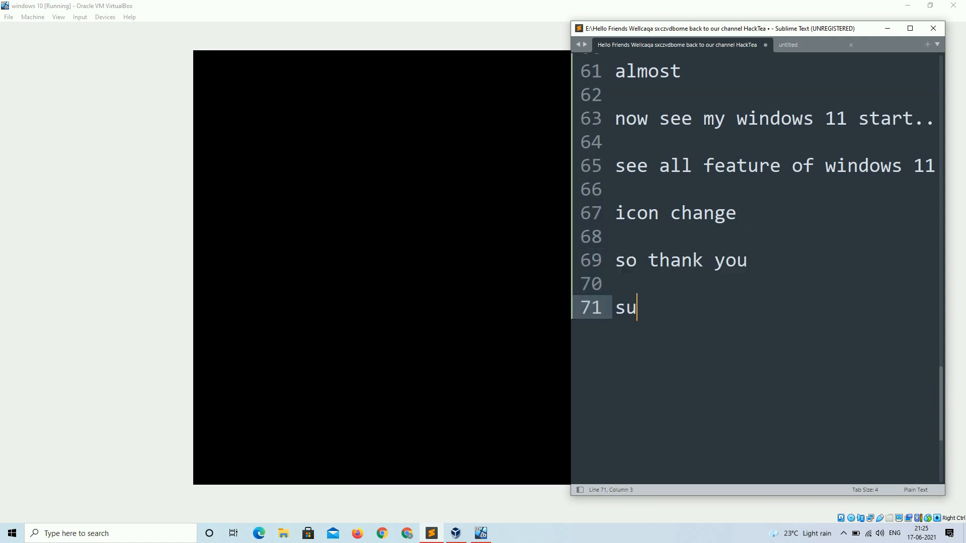
{"action": "type", "text": "bscribe for more"}
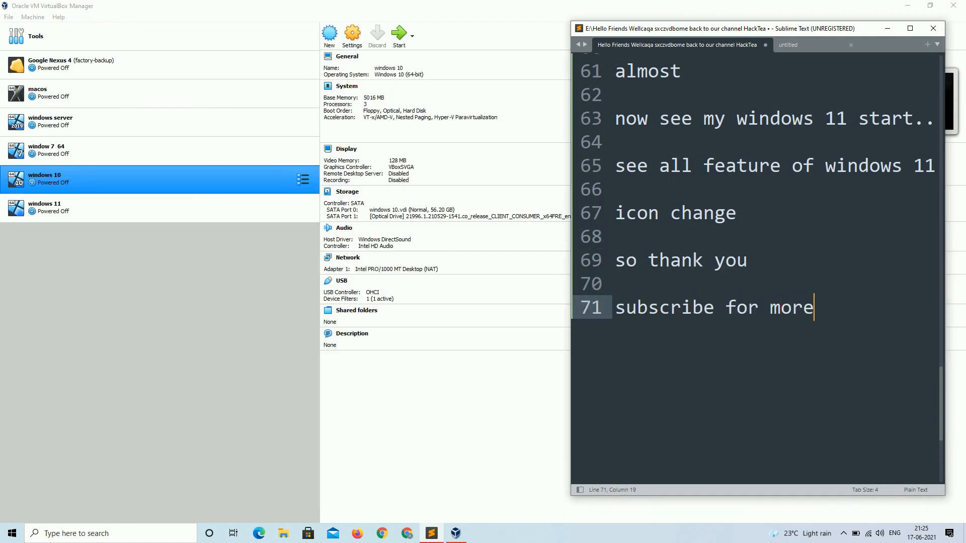
{"action": "key", "text": "Return"}
{"action": "key", "text": "Return"}
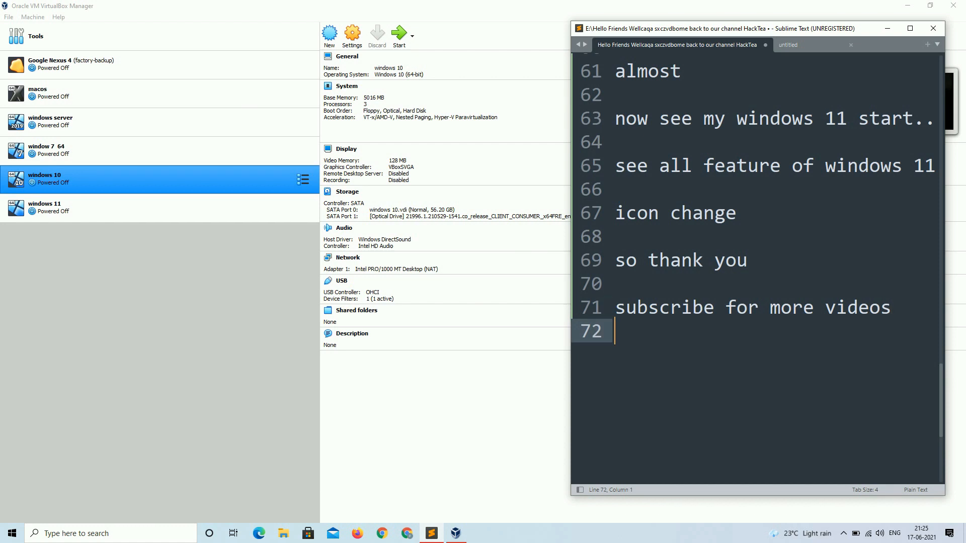
{"action": "type", "text": "thanks fo"}
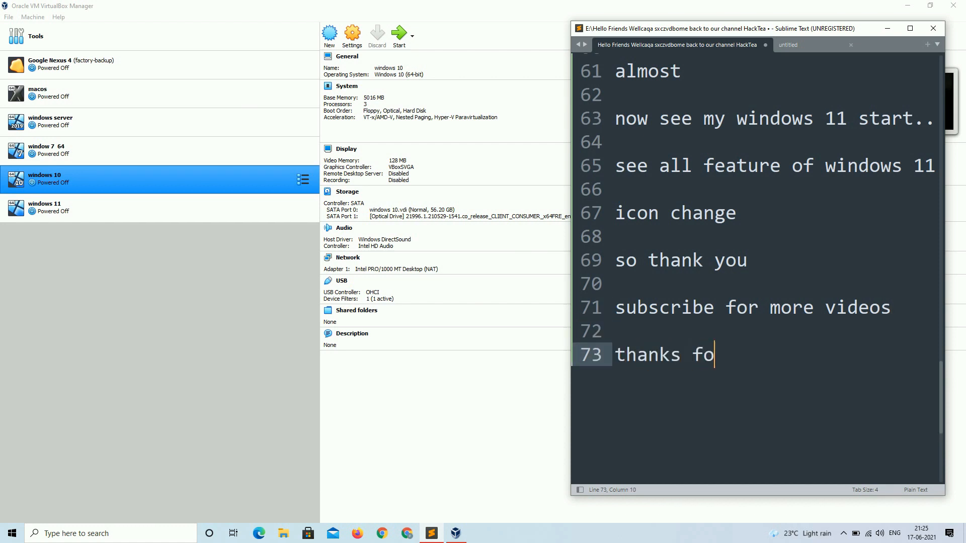